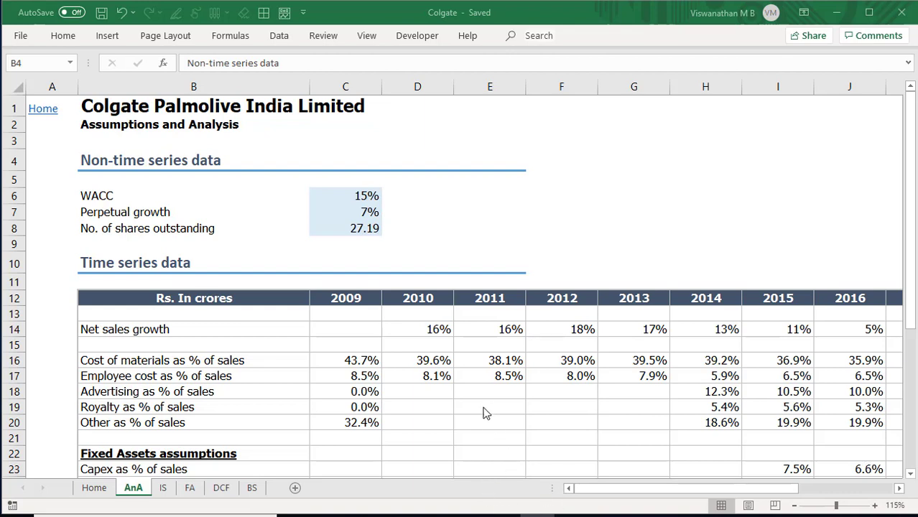
- Examine the net sales growth and cost assumptions on the AnA sheet and the projected operating profit through 2023E on the IS sheet
{"action": "left_click", "coordinate": [163, 487]}
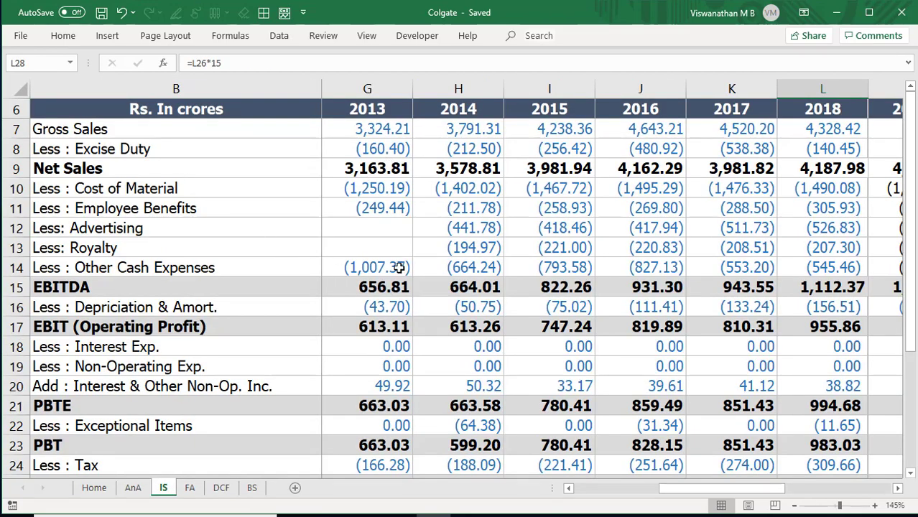
{"action": "left_click", "coordinate": [134, 489]}
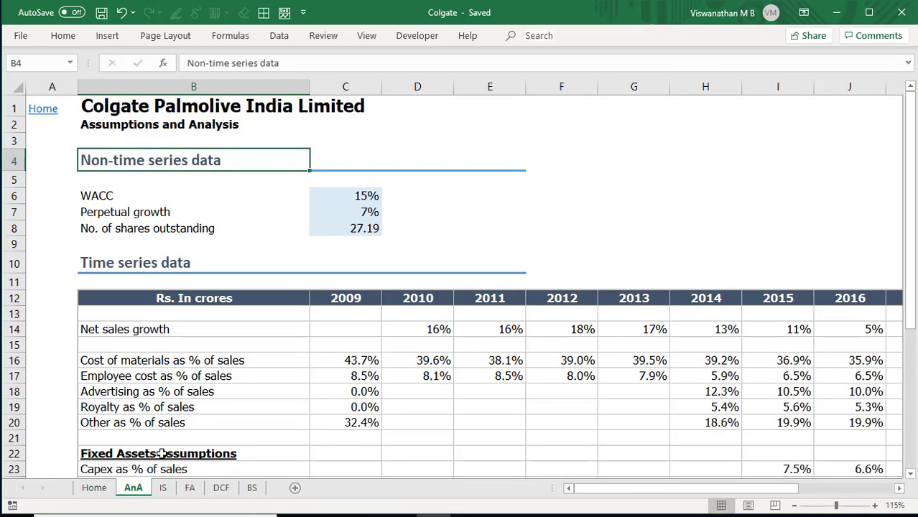
{"action": "left_click_drag", "start_coordinate": [186, 360], "coordinate": [288, 420]}
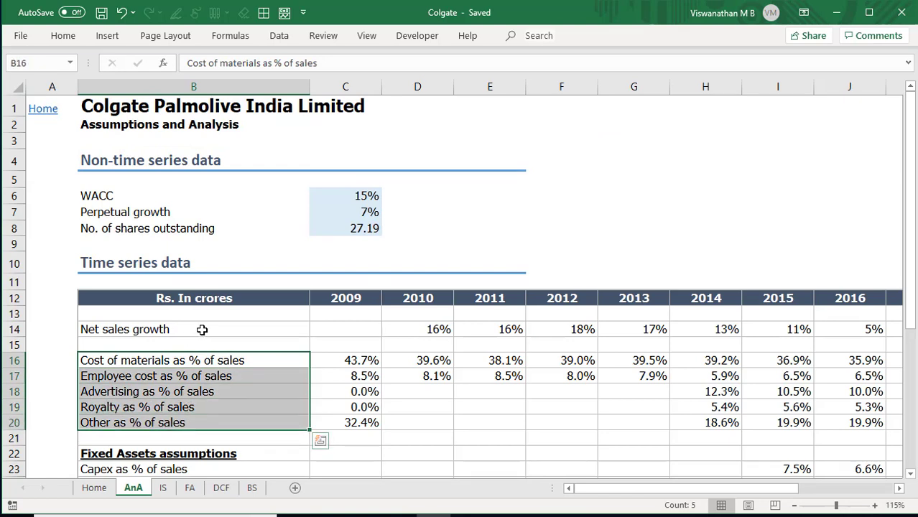
{"action": "left_click_drag", "start_coordinate": [442, 329], "coordinate": [732, 329]}
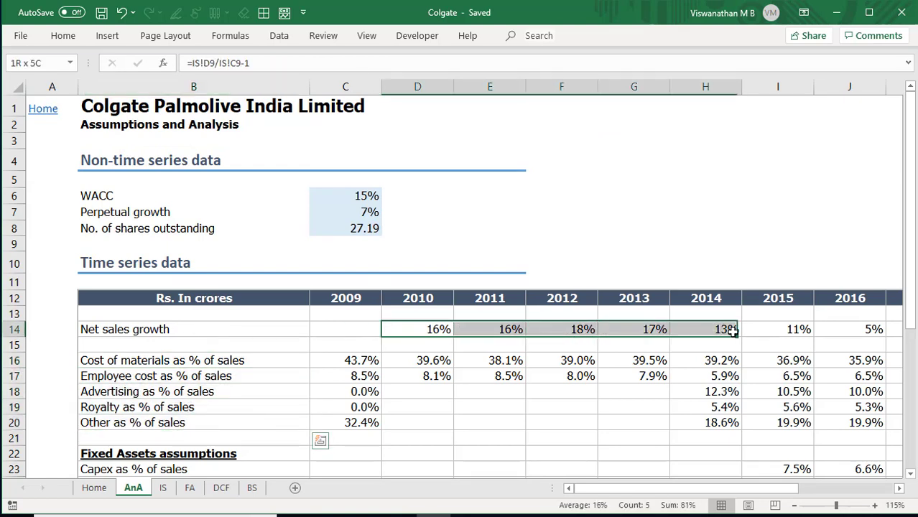
{"action": "left_click", "coordinate": [162, 488]}
{"action": "left_click_drag", "start_coordinate": [755, 488], "coordinate": [790, 489]}
{"action": "left_click", "coordinate": [826, 332]}
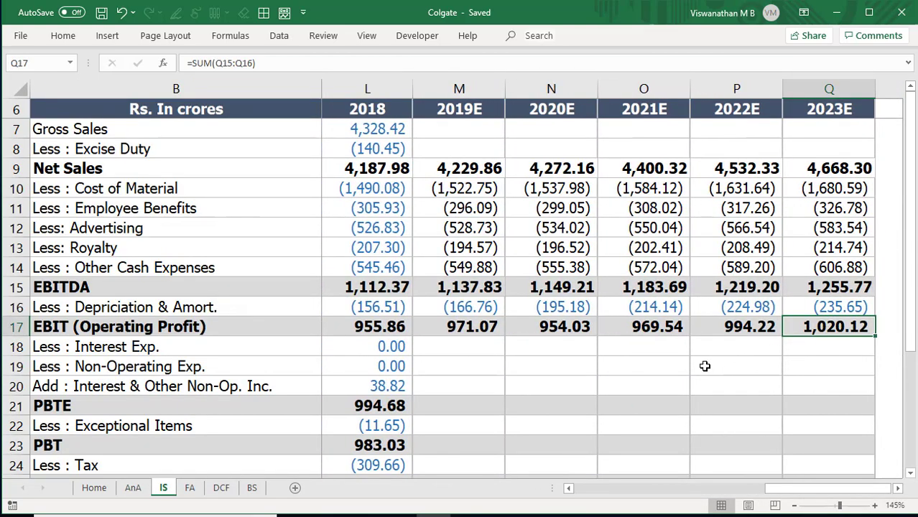
- Examine the free cash flow computation and the Valuation section on the DCF sheet
{"action": "left_click", "coordinate": [221, 488]}
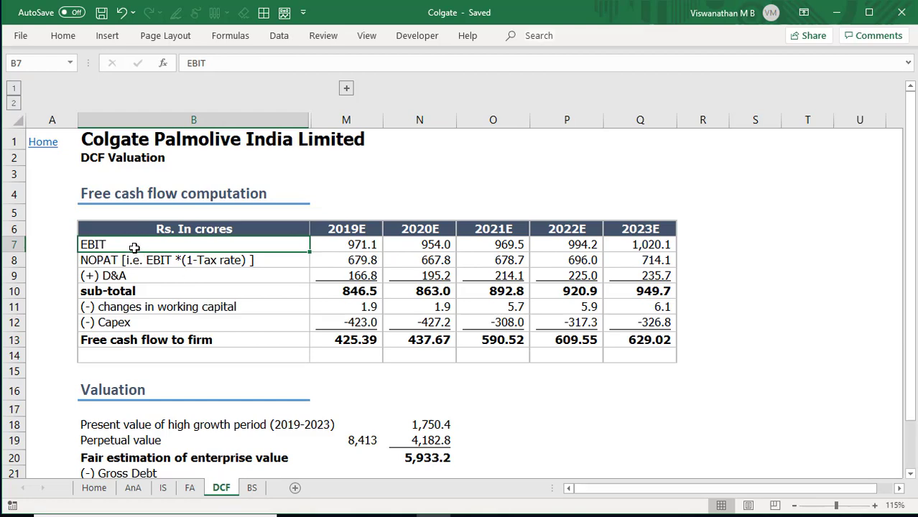
{"action": "scroll", "coordinate": [259, 244], "scroll_direction": "down", "scroll_amount": 2}
{"action": "key", "text": "ctrl+Right"}
{"action": "key", "text": "ctrl+Down"}
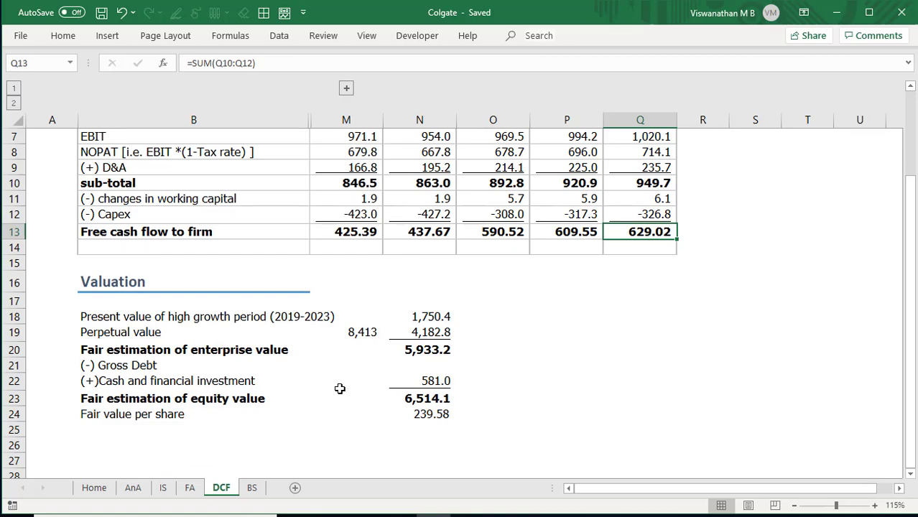
- Review the WACC and perpetual growth inputs in the non-time series data on the AnA sheet
{"action": "left_click", "coordinate": [133, 488]}
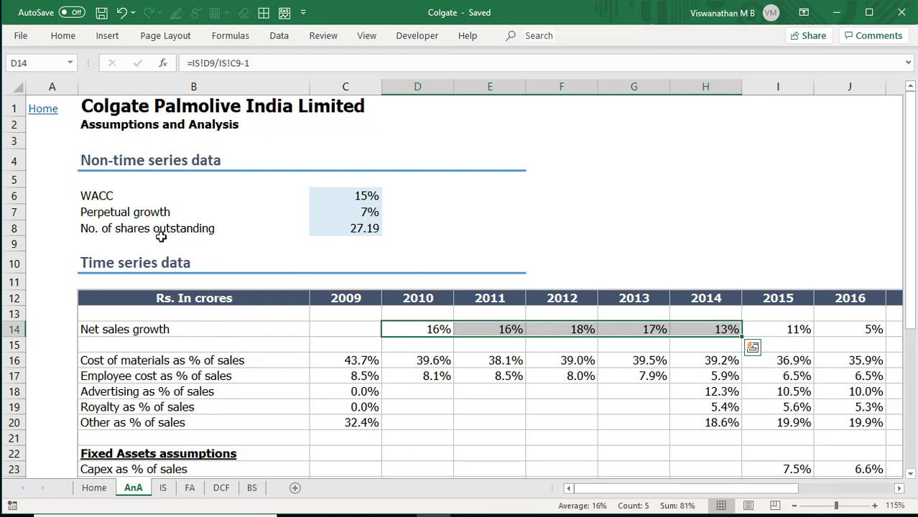
{"action": "left_click", "coordinate": [347, 194]}
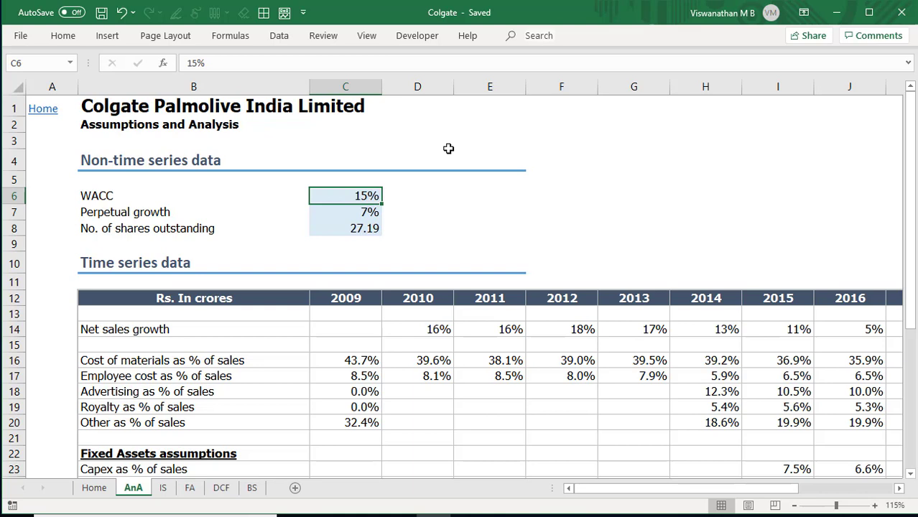
{"action": "key", "text": "Down"}
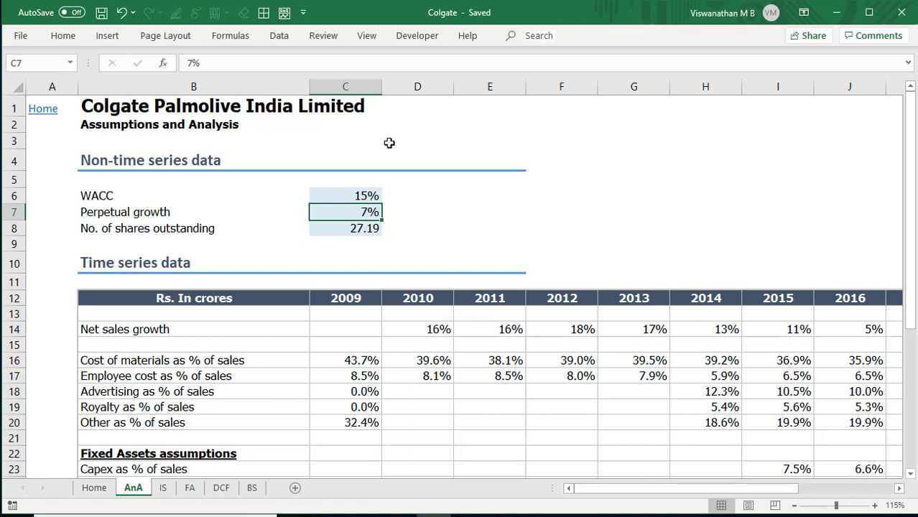
- Try a WACC of 14% in C6 and restore it to 15%
{"action": "left_click", "coordinate": [370, 195]}
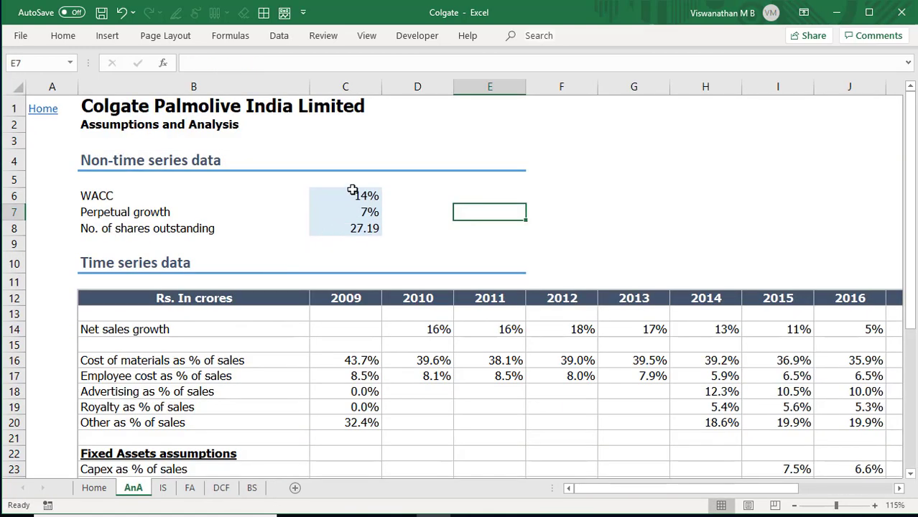
{"action": "left_click", "coordinate": [352, 191]}
{"action": "type", "text": "15"}
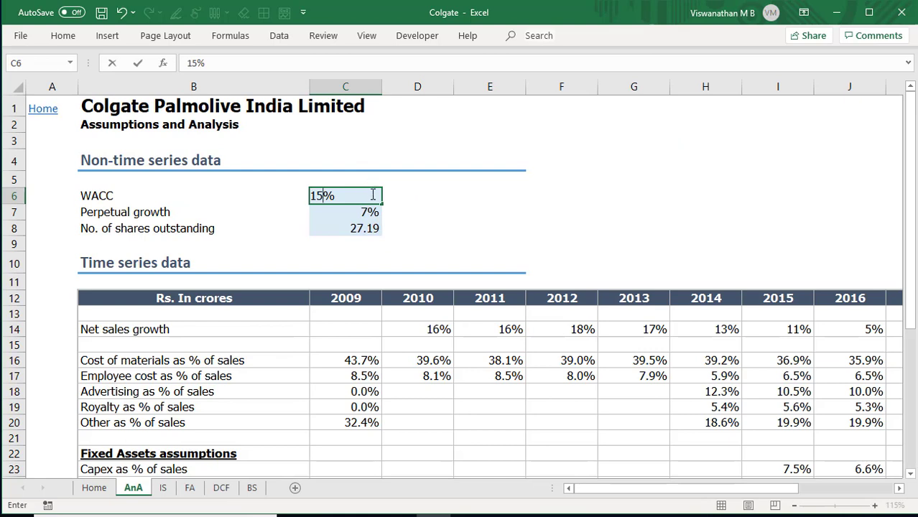
{"action": "key", "text": "Return"}
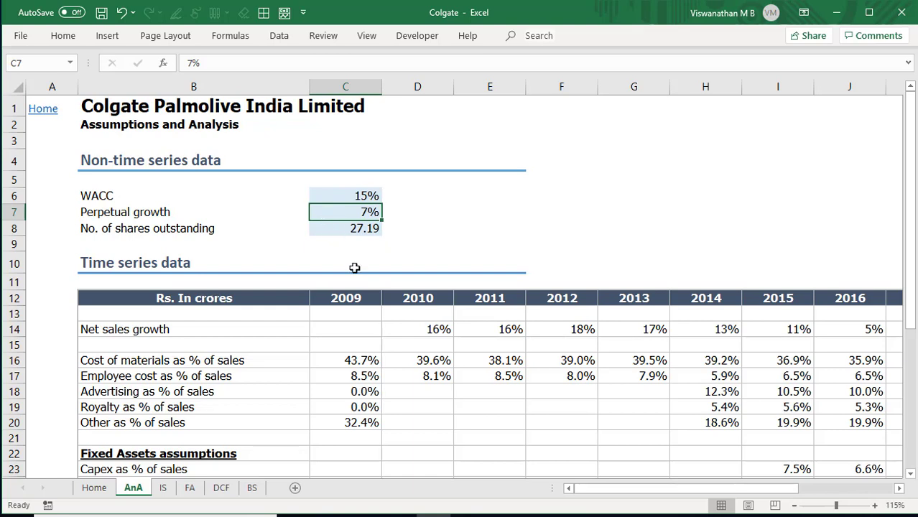
{"action": "left_click", "coordinate": [361, 195]}
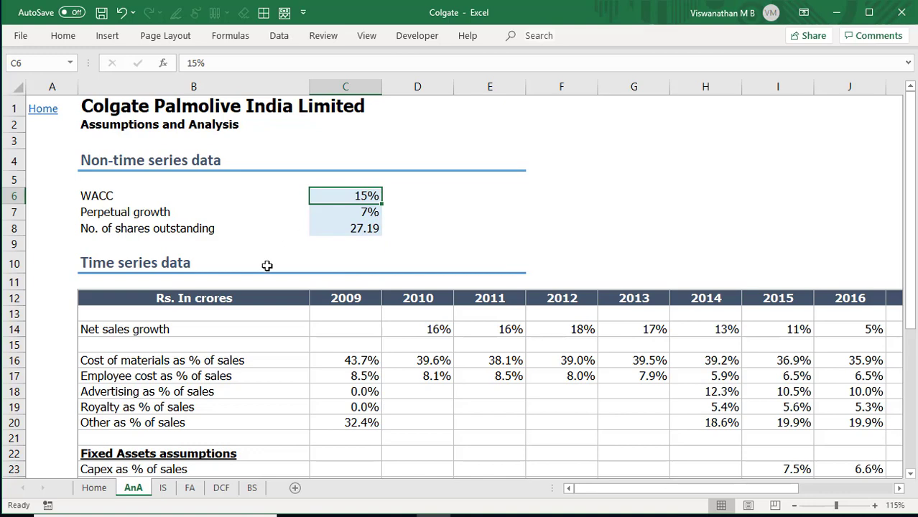
- Copy the "Non-time series data" heading (B4:E4) to B31 below the assumptions table and retitle it "Sensitivity Analysis"
{"action": "scroll", "coordinate": [275, 253], "scroll_direction": "down", "scroll_amount": 5}
{"action": "scroll", "coordinate": [140, 336], "scroll_direction": "up", "scroll_amount": 5}
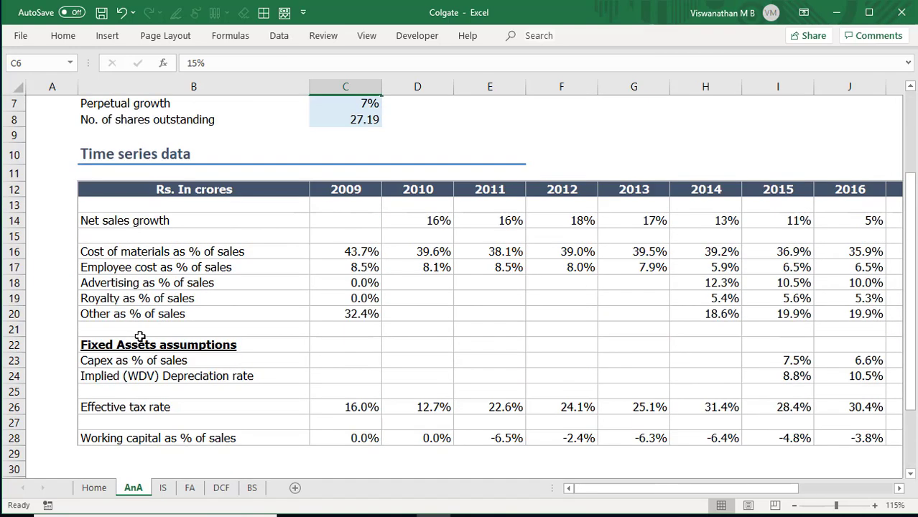
{"action": "left_click", "coordinate": [475, 162]}
{"action": "key", "text": "ctrl+c"}
{"action": "scroll", "coordinate": [384, 246], "scroll_direction": "down", "scroll_amount": 6}
{"action": "scroll", "coordinate": [384, 246], "scroll_direction": "down", "scroll_amount": 1}
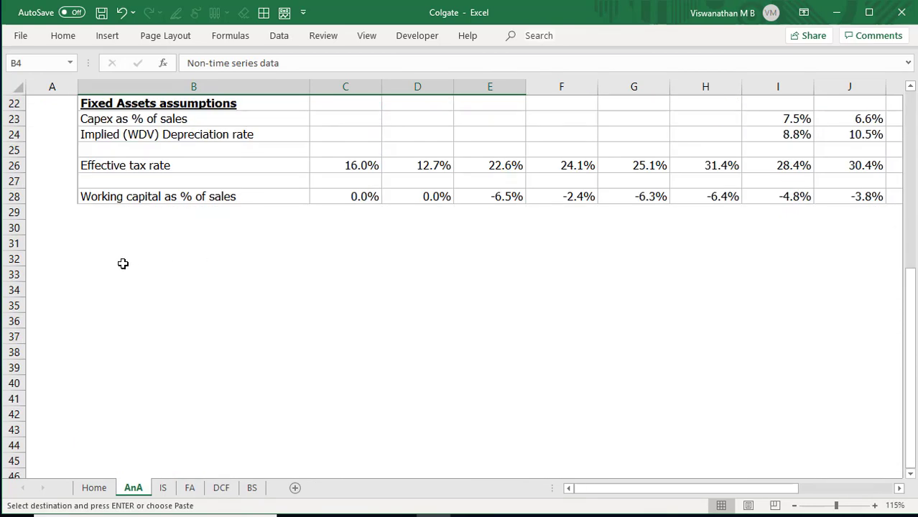
{"action": "left_click", "coordinate": [115, 244]}
{"action": "key", "text": "ctrl+v"}
{"action": "type", "text": "Sen"}
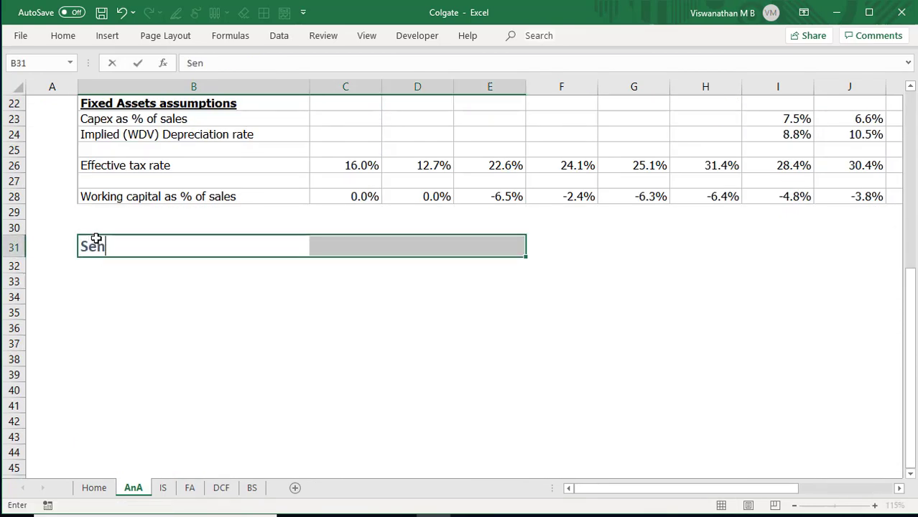
{"action": "type", "text": "sitivity Analysis"}
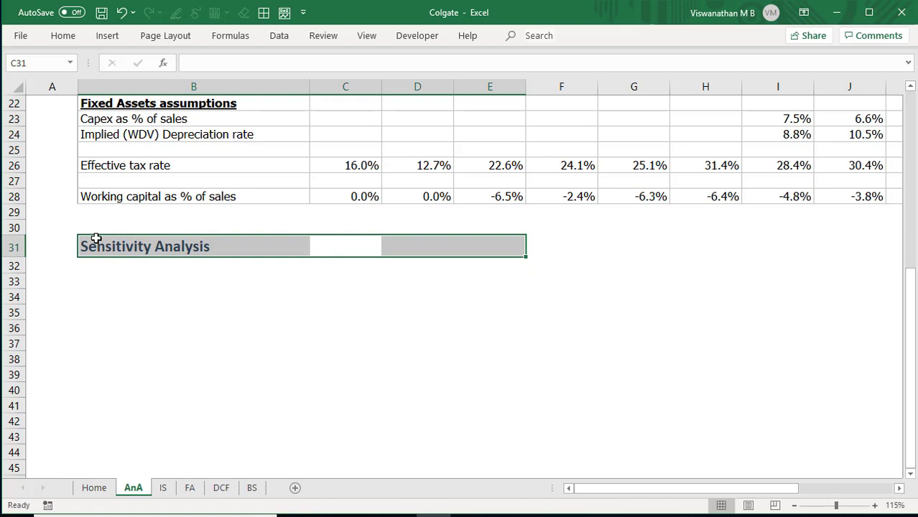
- Add the bold subheading "Target price vs WACC" in B33 under the Sensitivity Analysis heading
{"action": "left_click", "coordinate": [125, 283]}
{"action": "scroll", "coordinate": [367, 234], "scroll_direction": "down", "scroll_amount": 1}
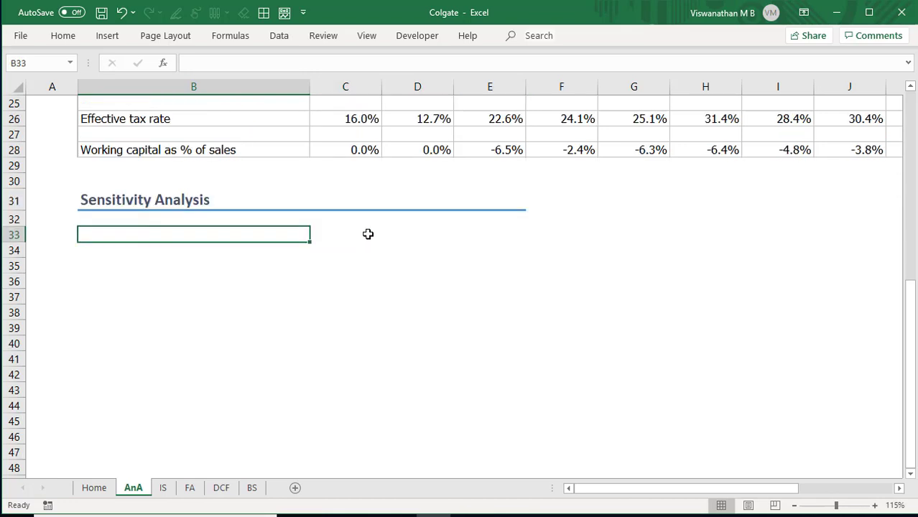
{"action": "type", "text": "Target price "}
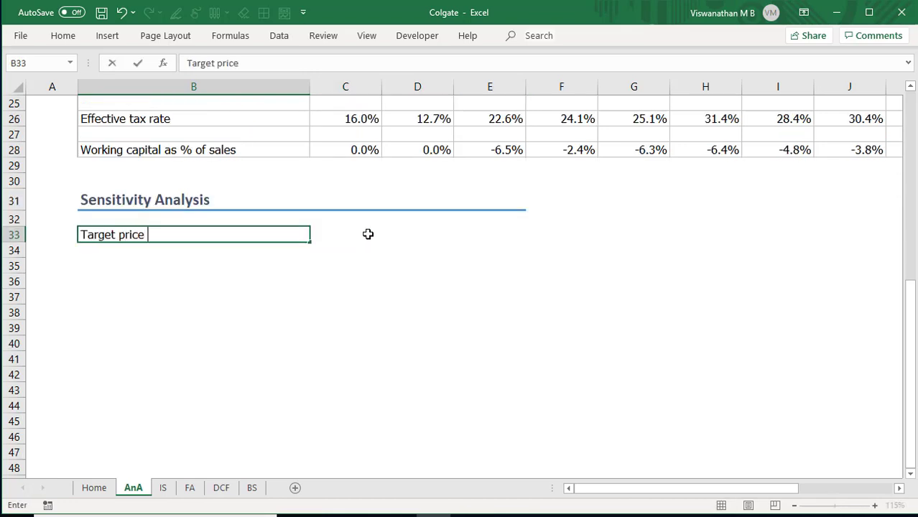
{"action": "type", "text": "vs WACC"}
{"action": "key", "text": "ctrl+Return"}
{"action": "key", "text": "ctrl+b"}
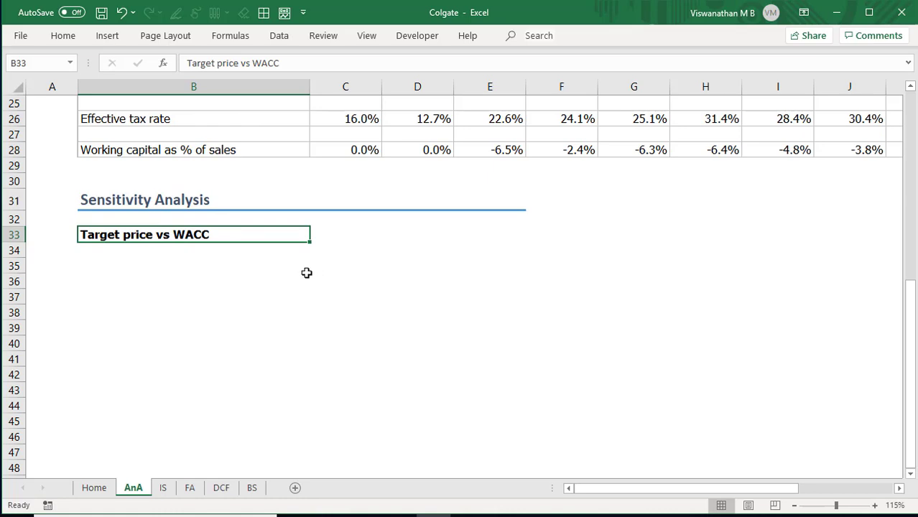
- Enter the WACC scenarios 13%, 14%, 15%, 16% and 17% in cells C36 to C40
{"action": "left_click", "coordinate": [343, 277]}
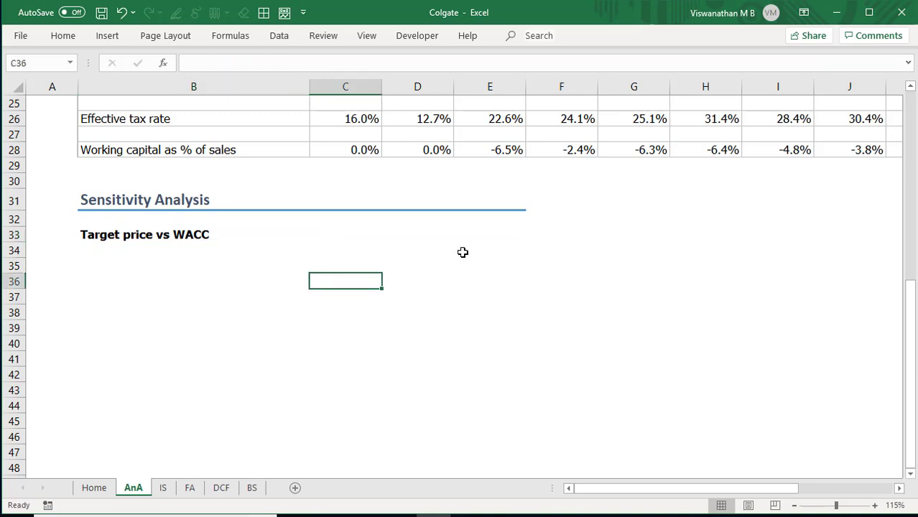
{"action": "type", "text": "1"}
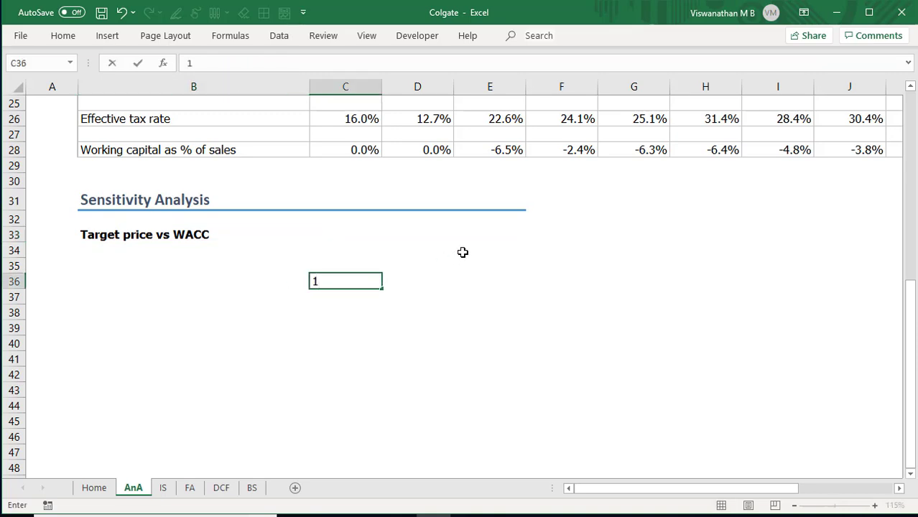
{"action": "type", "text": "3%"}
{"action": "key", "text": "Return"}
{"action": "type", "text": "14%"}
{"action": "key", "text": "Return"}
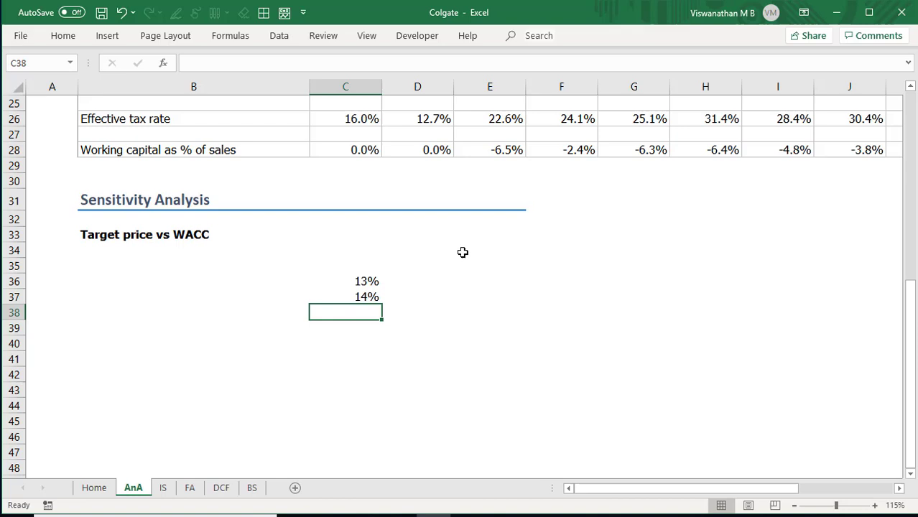
{"action": "type", "text": "15%"}
{"action": "key", "text": "Return"}
{"action": "type", "text": "15"}
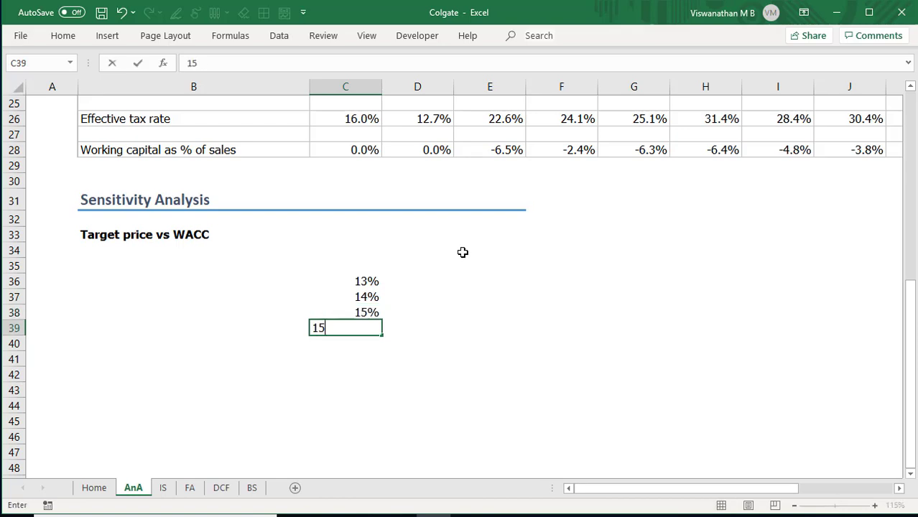
{"action": "type", "text": "%"}
{"action": "key", "text": "Return"}
{"action": "key", "text": "Up"}
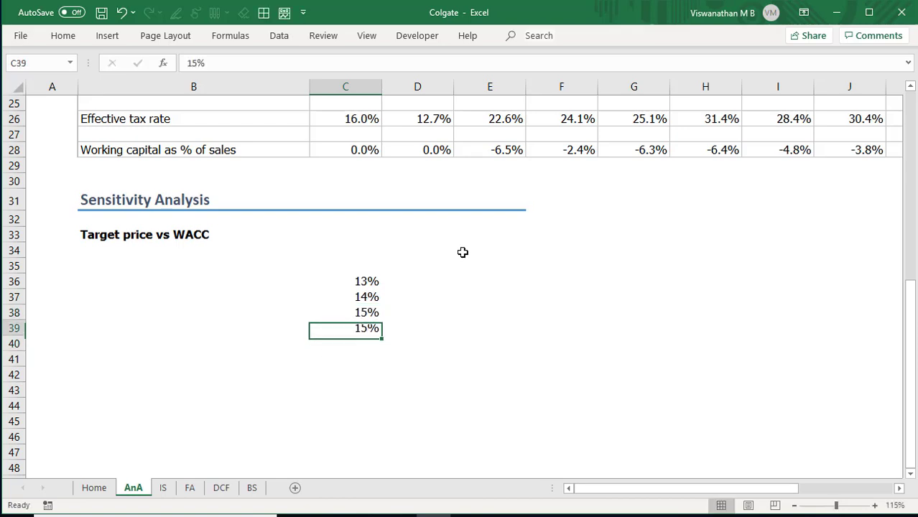
{"action": "type", "text": "16"}
{"action": "key", "text": "Return"}
{"action": "type", "text": "17%"}
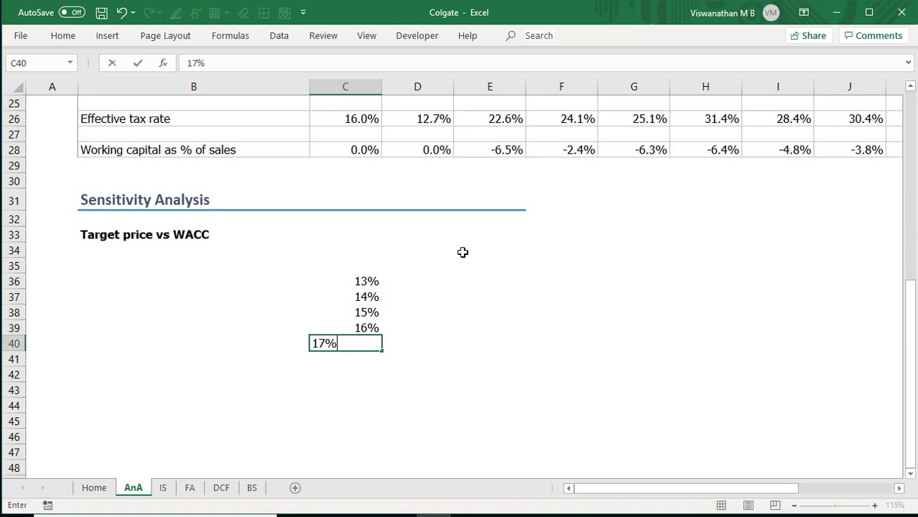
{"action": "key", "text": "Return"}
{"action": "key", "text": "Up"}
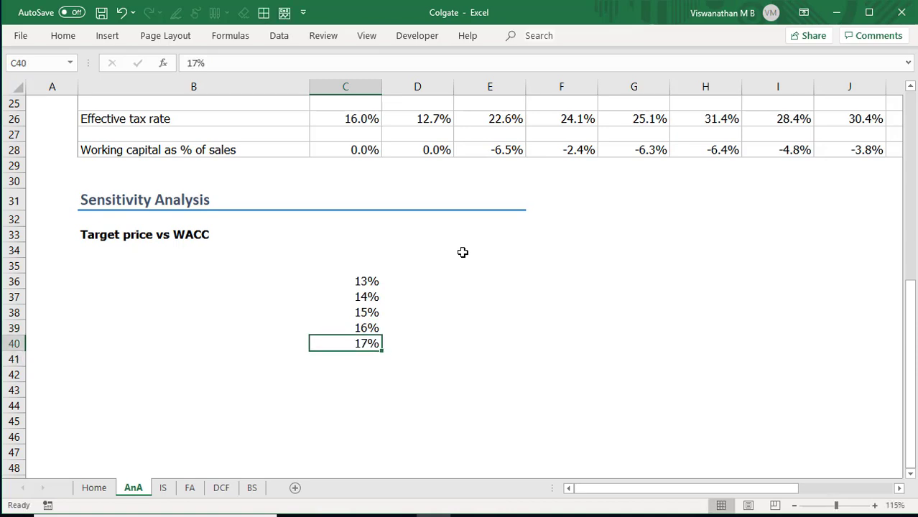
- Label the column of scenario percentages "WACC" in C35
{"action": "key", "text": "Up"}
{"action": "key", "text": "Up"}
{"action": "key", "text": "Up"}
{"action": "key", "text": "Up"}
{"action": "key", "text": "Up"}
{"action": "type", "text": "WACC"}
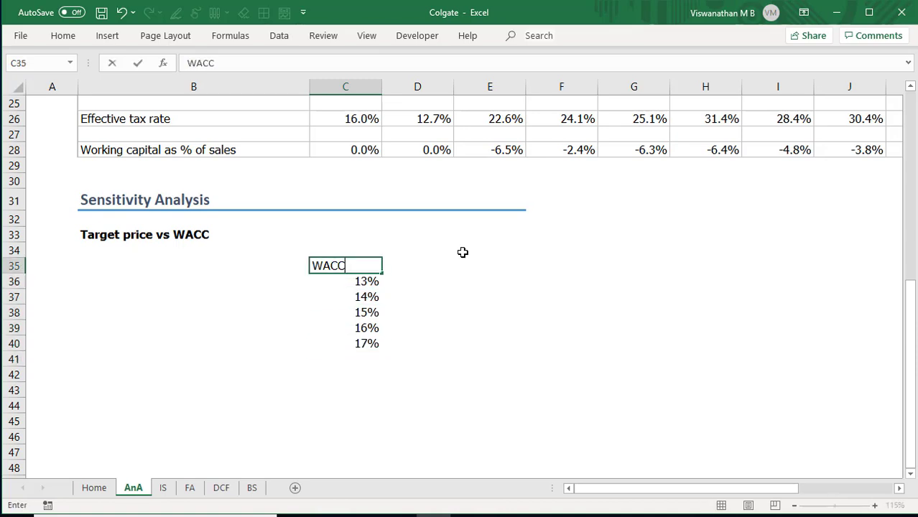
{"action": "key", "text": "Return"}
- Fill the WACC percentages in C36:C40 light blue and make the WACC header bold and centred
{"action": "key", "text": "shift+Down"}
{"action": "key", "text": "shift+Down"}
{"action": "key", "text": "shift+Down"}
{"action": "key", "text": "shift+Down"}
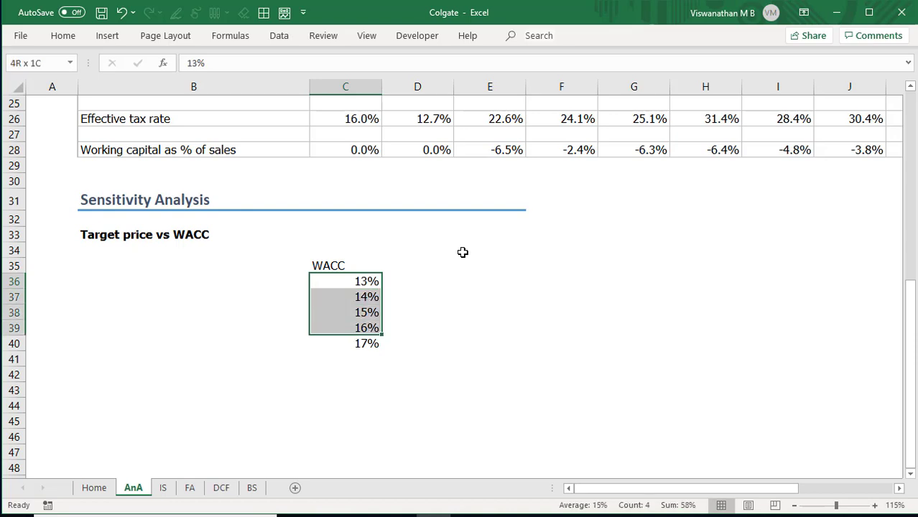
{"action": "left_click", "coordinate": [65, 35]}
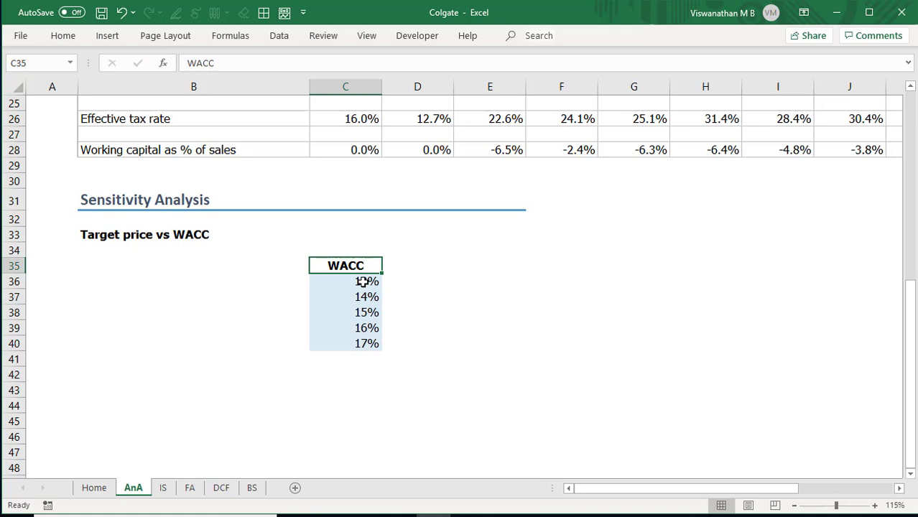
{"action": "left_click_drag", "start_coordinate": [360, 282], "coordinate": [353, 350]}
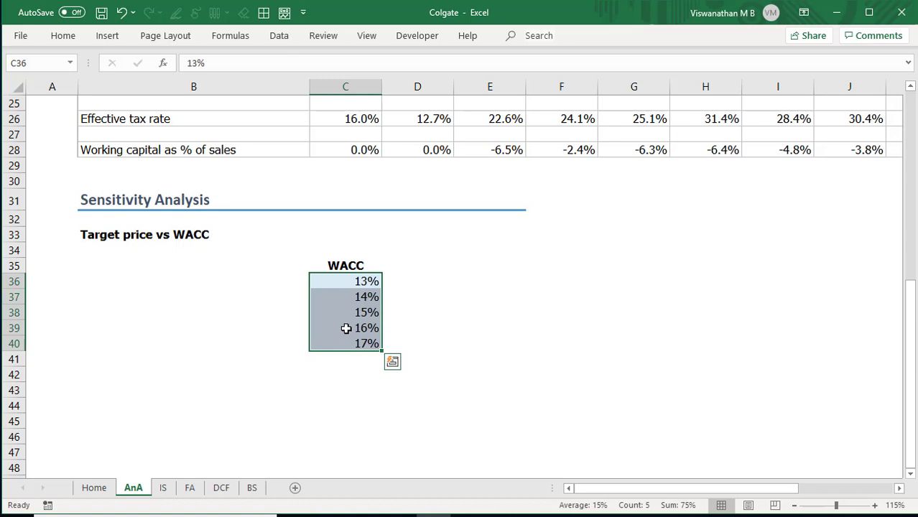
- Link D35, beside the WACC header, to the fair value per share in DCF!N24
{"action": "left_click", "coordinate": [414, 265]}
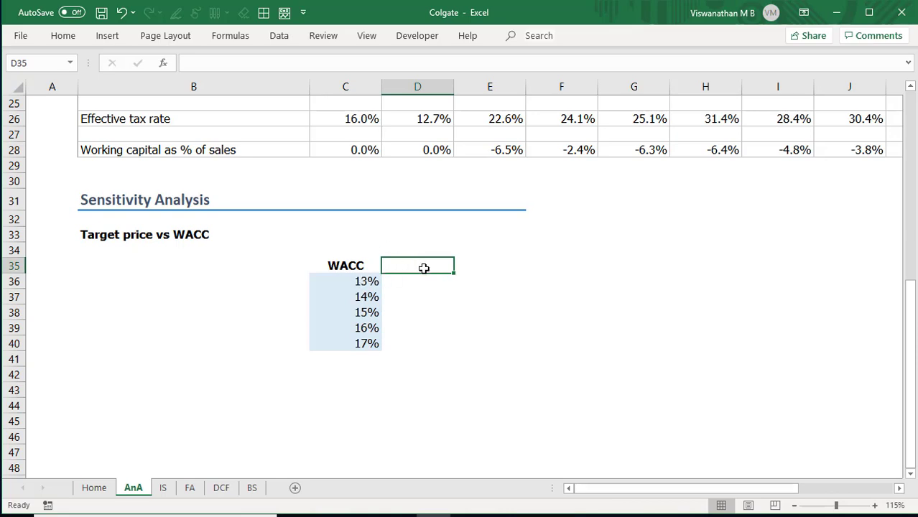
{"action": "type", "text": "="}
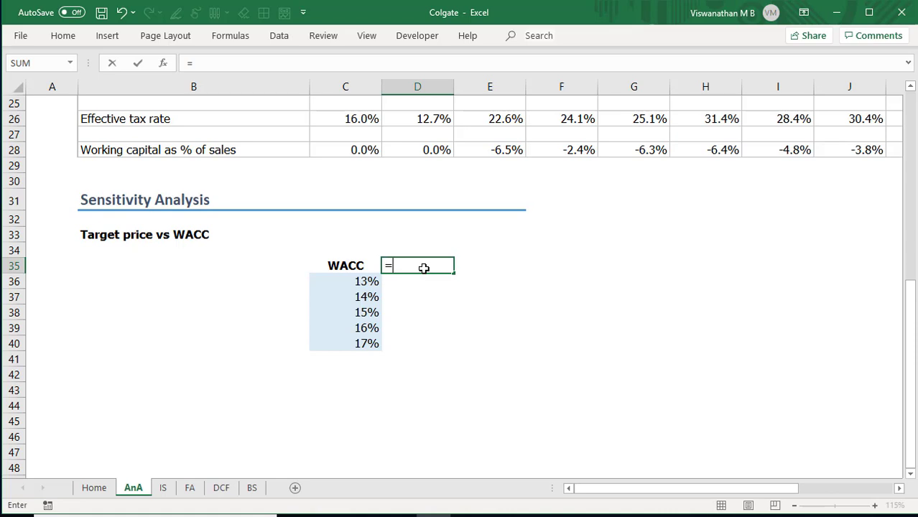
{"action": "left_click", "coordinate": [221, 488]}
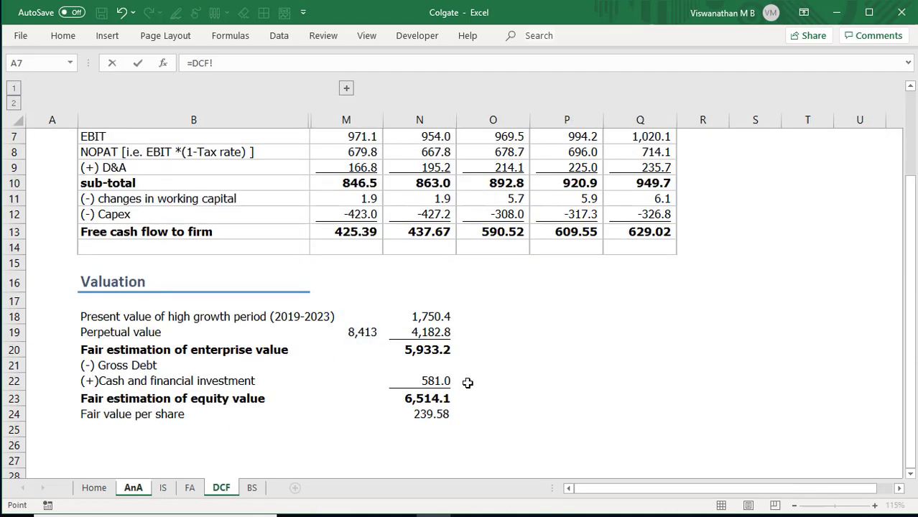
{"action": "left_click", "coordinate": [427, 414]}
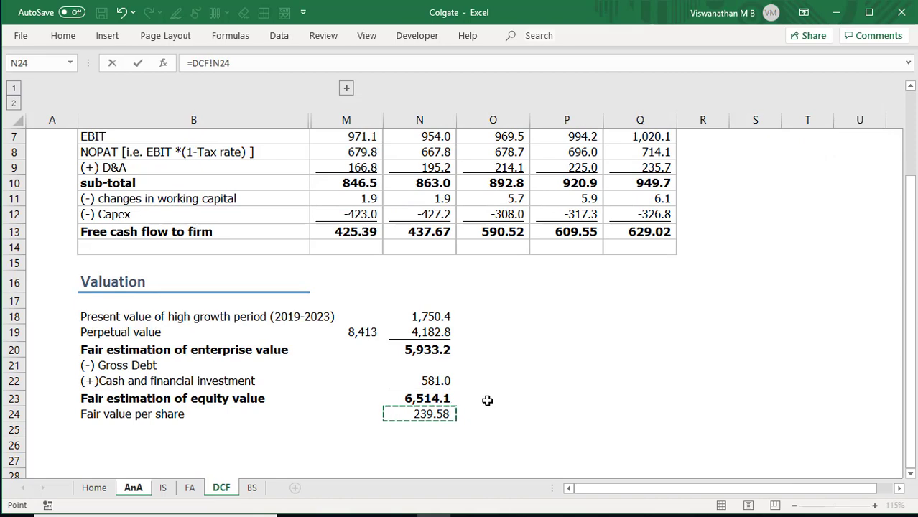
{"action": "key", "text": "ctrl+Return"}
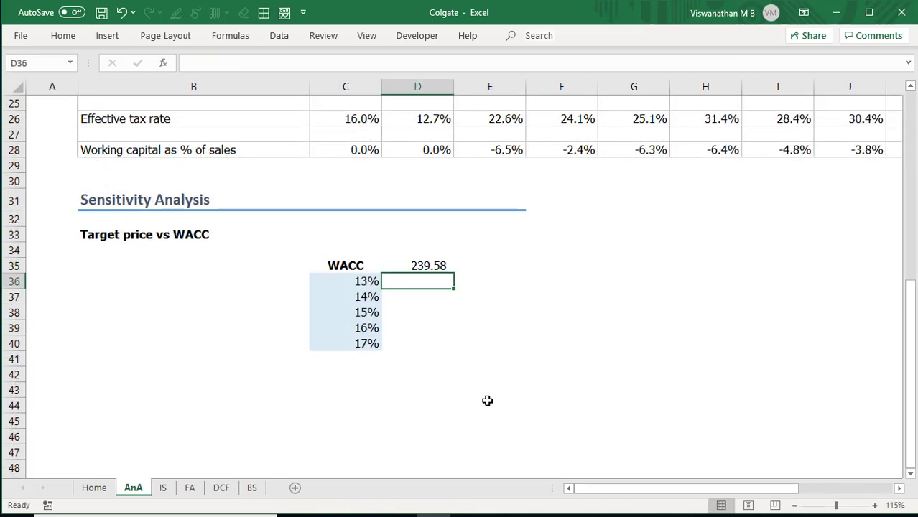
- Make the linked target price in D35 bold and fill the cell light orange
{"action": "left_click", "coordinate": [431, 265]}
{"action": "key", "text": "ctrl+b"}
{"action": "left_click", "coordinate": [62, 35]}
{"action": "left_click", "coordinate": [191, 84]}
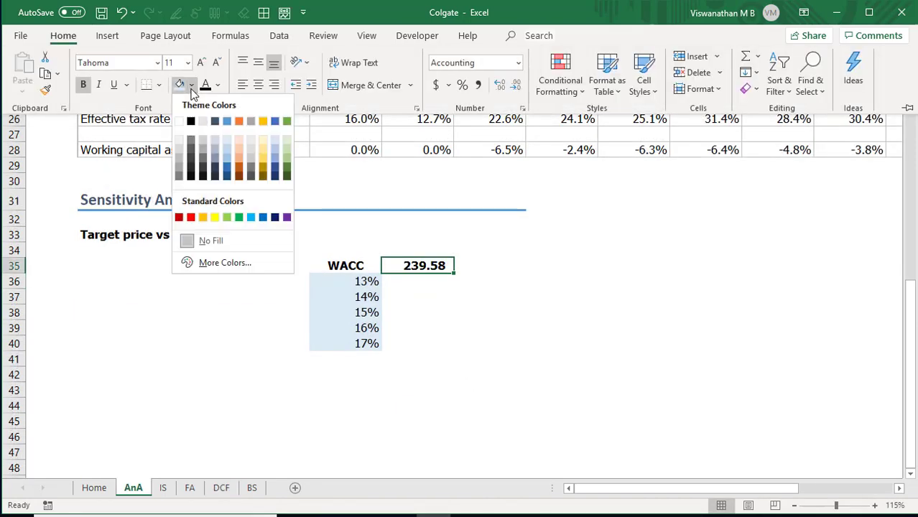
{"action": "left_click", "coordinate": [240, 142]}
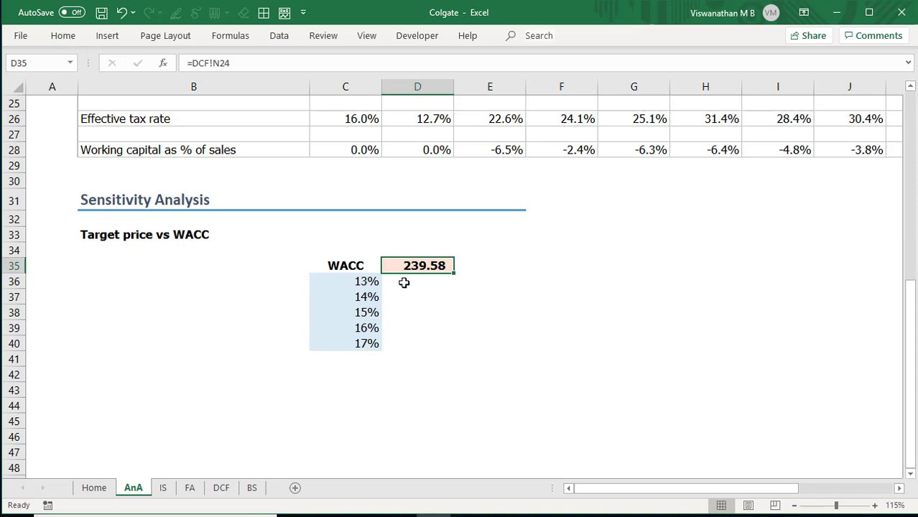
- Create a one-variable what-if data table over C35:D40, using the WACC assumption in C6 as the column input cell
{"action": "left_click_drag", "start_coordinate": [361, 266], "coordinate": [418, 334]}
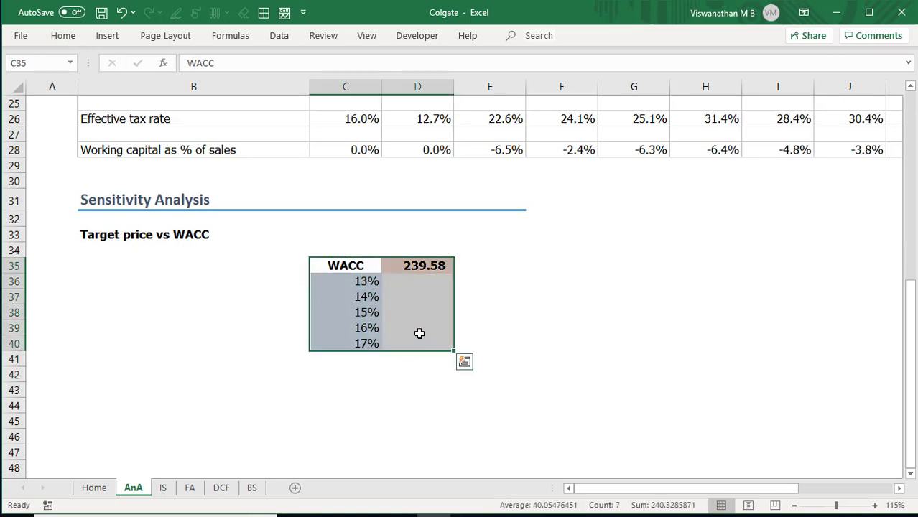
{"action": "left_click", "coordinate": [279, 39]}
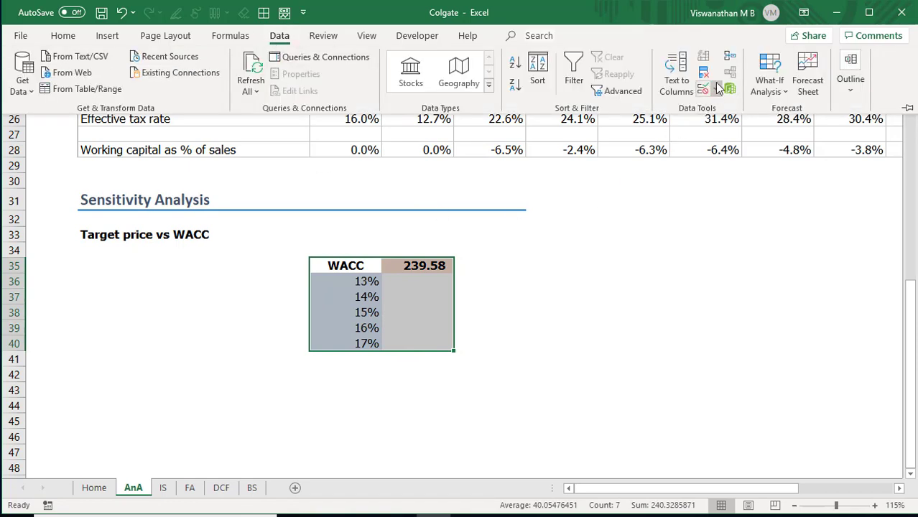
{"action": "left_click", "coordinate": [770, 84]}
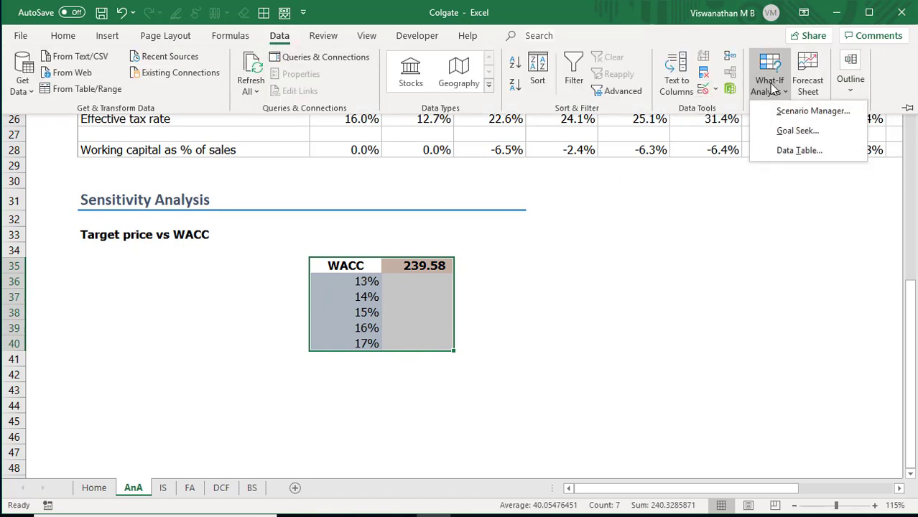
{"action": "left_click", "coordinate": [788, 153]}
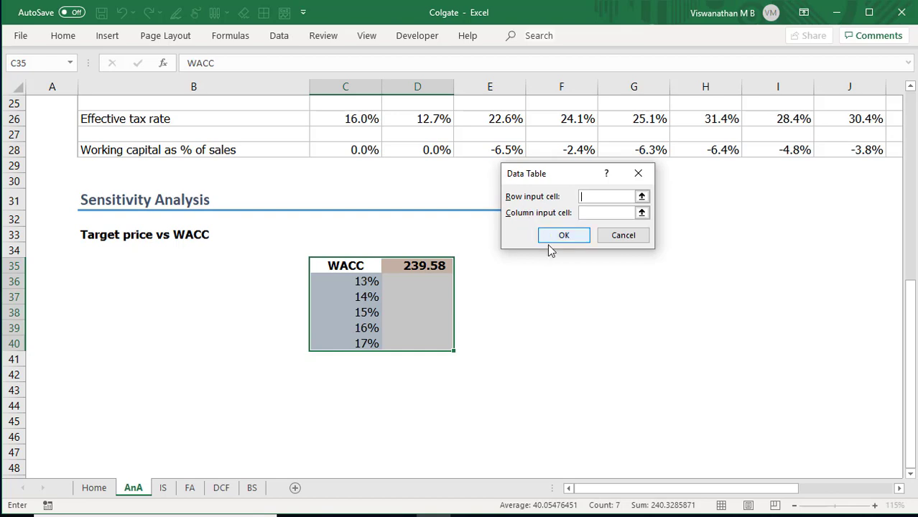
{"action": "left_click", "coordinate": [580, 212]}
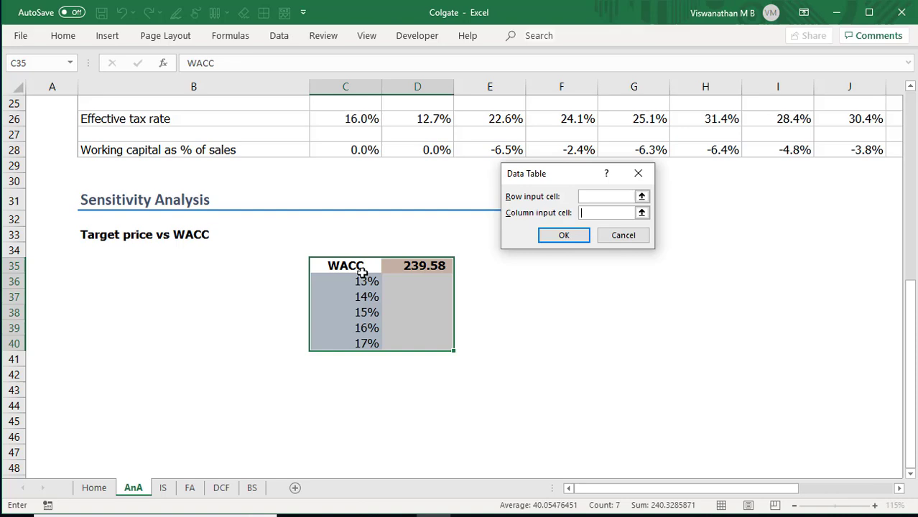
{"action": "left_click", "coordinate": [582, 197]}
{"action": "left_click", "coordinate": [594, 213]}
{"action": "scroll", "coordinate": [354, 385], "scroll_direction": "up", "scroll_amount": 8}
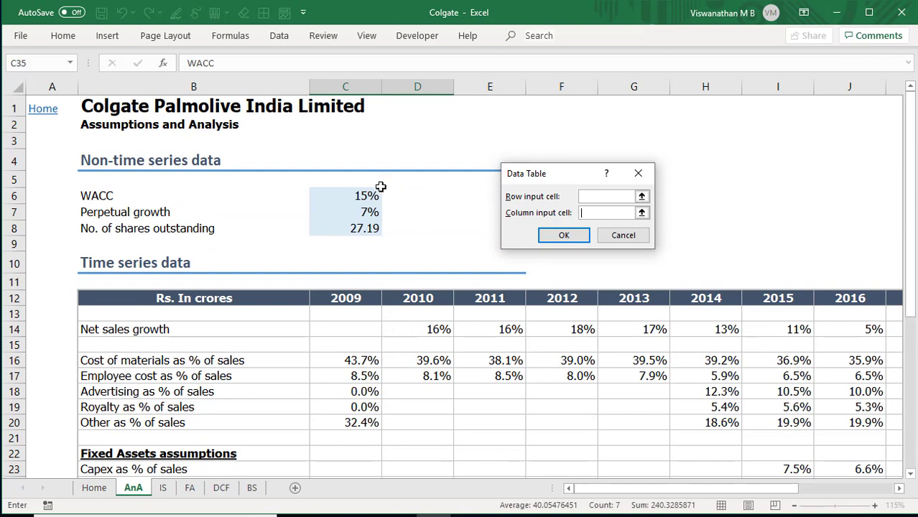
{"action": "left_click", "coordinate": [355, 195]}
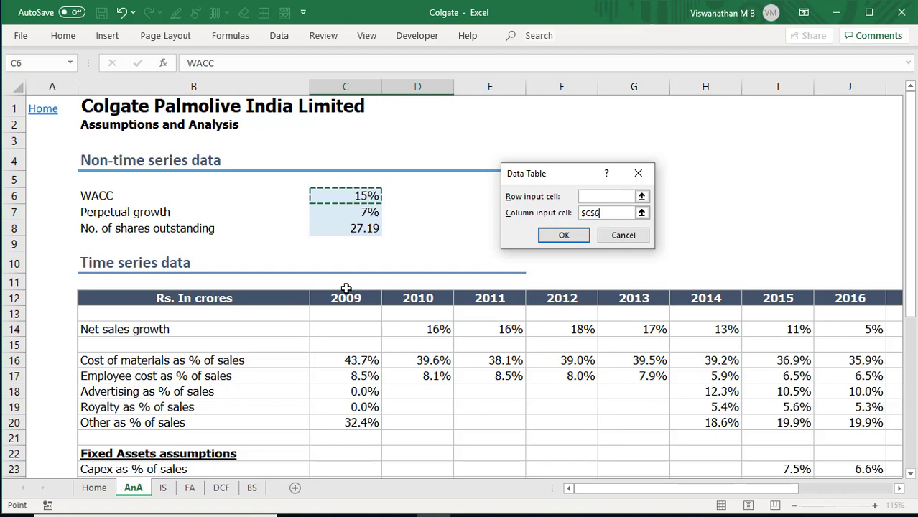
{"action": "scroll", "coordinate": [379, 293], "scroll_direction": "down", "scroll_amount": 6}
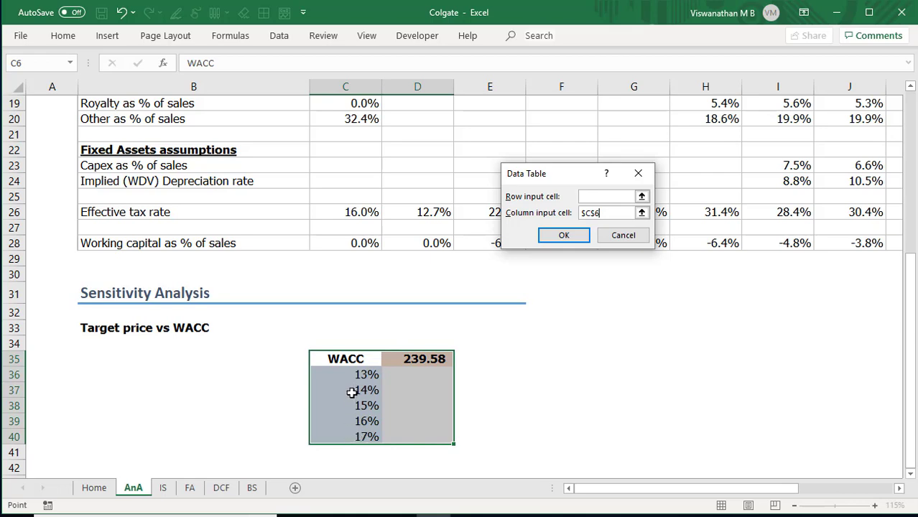
{"action": "scroll", "coordinate": [348, 428], "scroll_direction": "up", "scroll_amount": 6}
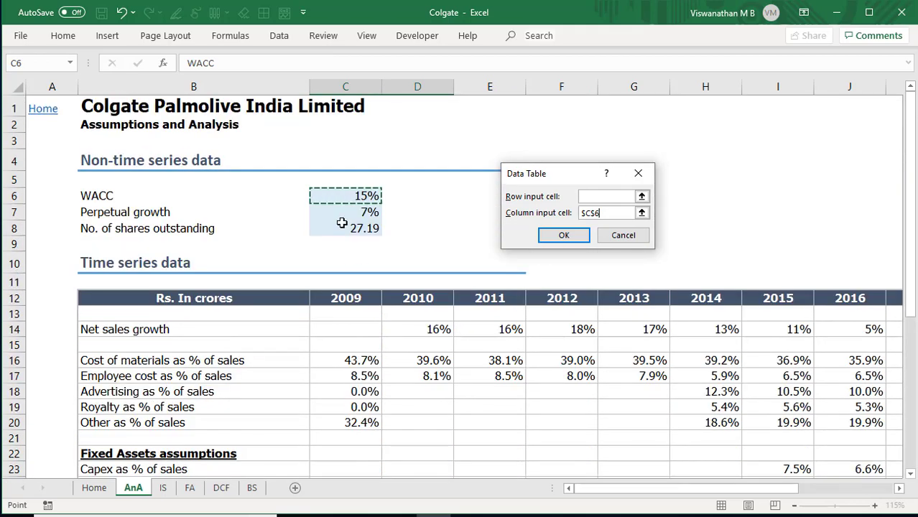
{"action": "left_click", "coordinate": [562, 238]}
{"action": "scroll", "coordinate": [513, 307], "scroll_direction": "down", "scroll_amount": 5}
{"action": "scroll", "coordinate": [513, 307], "scroll_direction": "down", "scroll_amount": 2}
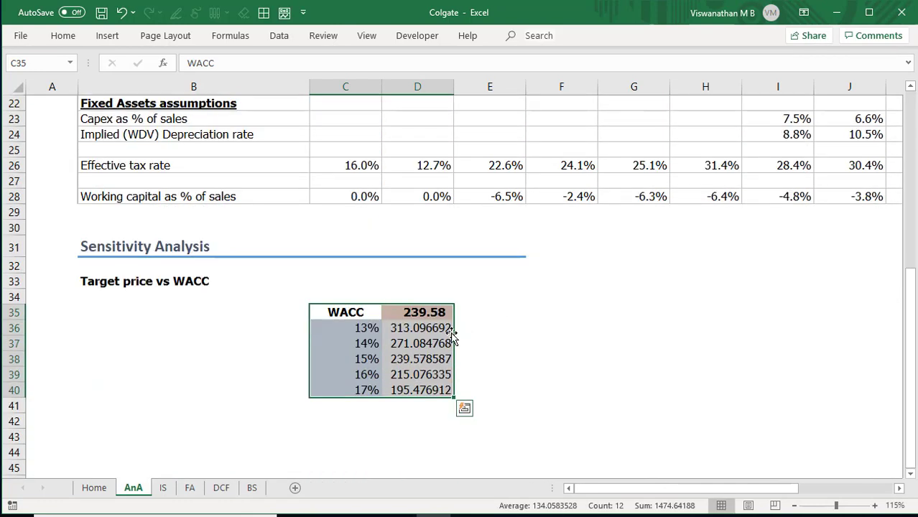
- Format the target prices in D36:D40 as bold comma-style numbers with two decimal places
{"action": "left_click_drag", "start_coordinate": [420, 328], "coordinate": [420, 389]}
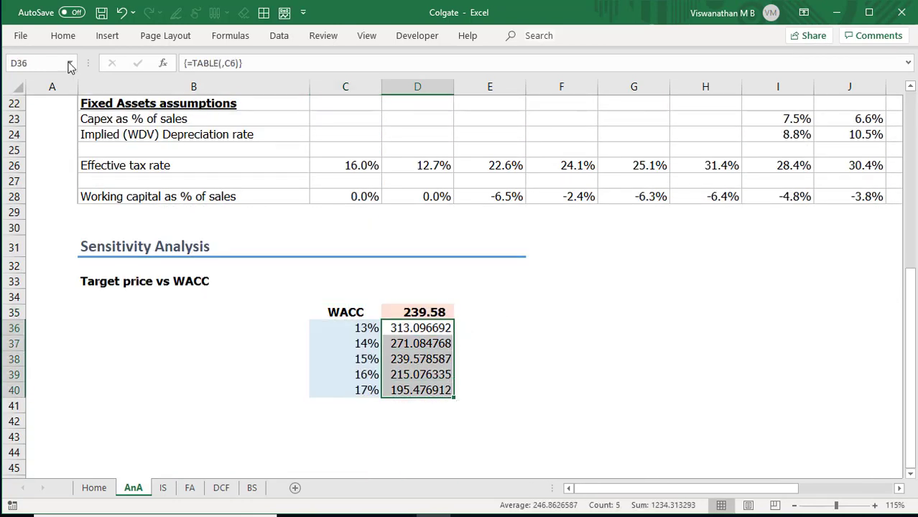
{"action": "left_click", "coordinate": [64, 38]}
{"action": "left_click", "coordinate": [478, 84]}
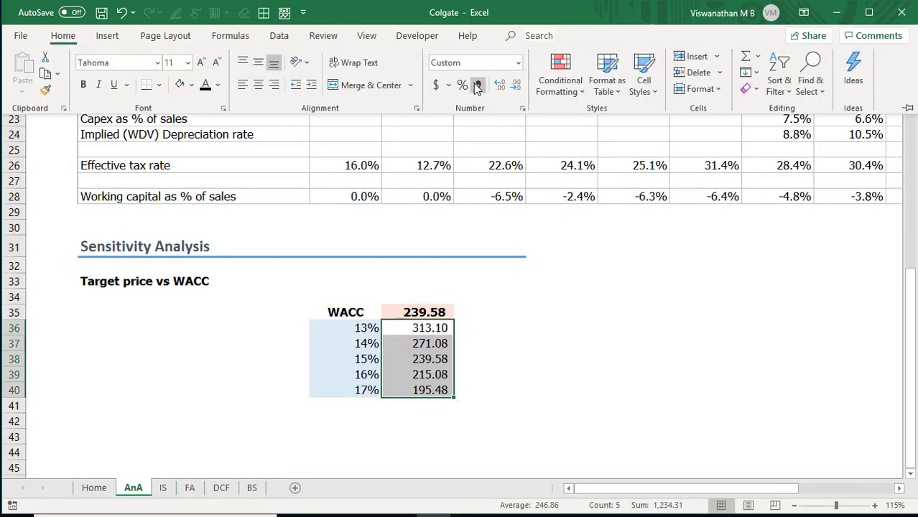
{"action": "left_click", "coordinate": [517, 87]}
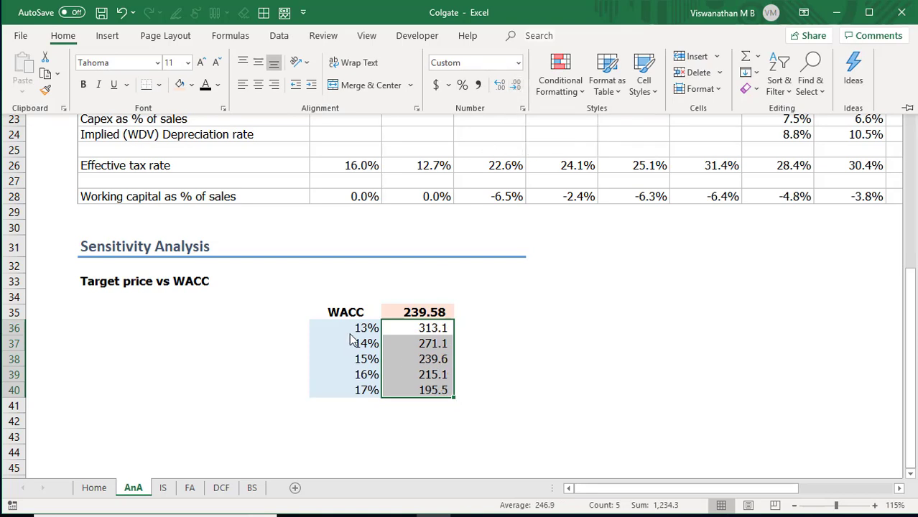
{"action": "key", "text": "ctrl+b"}
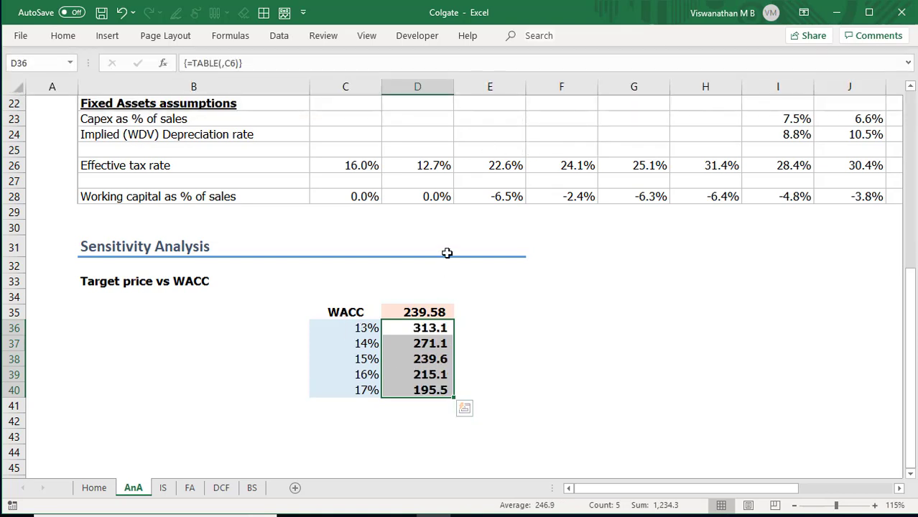
{"action": "left_click", "coordinate": [72, 41]}
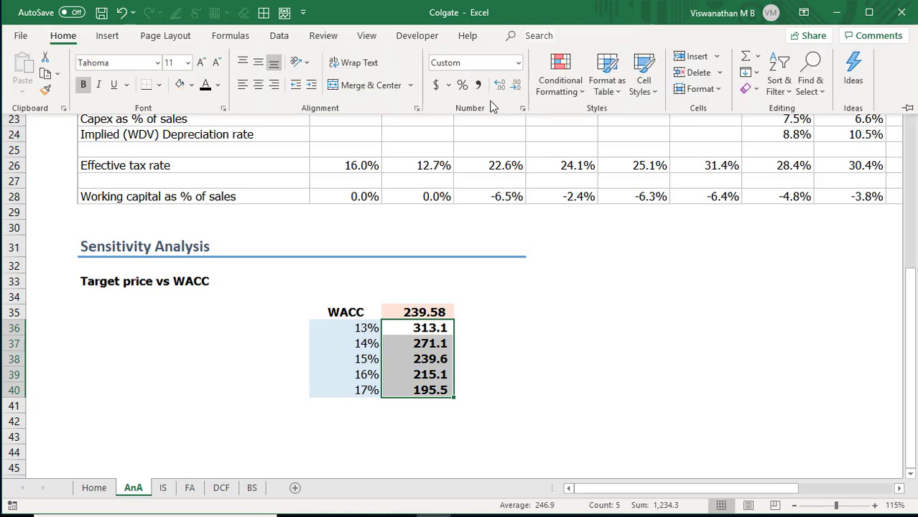
{"action": "left_click", "coordinate": [499, 87]}
{"action": "left_click", "coordinate": [490, 343]}
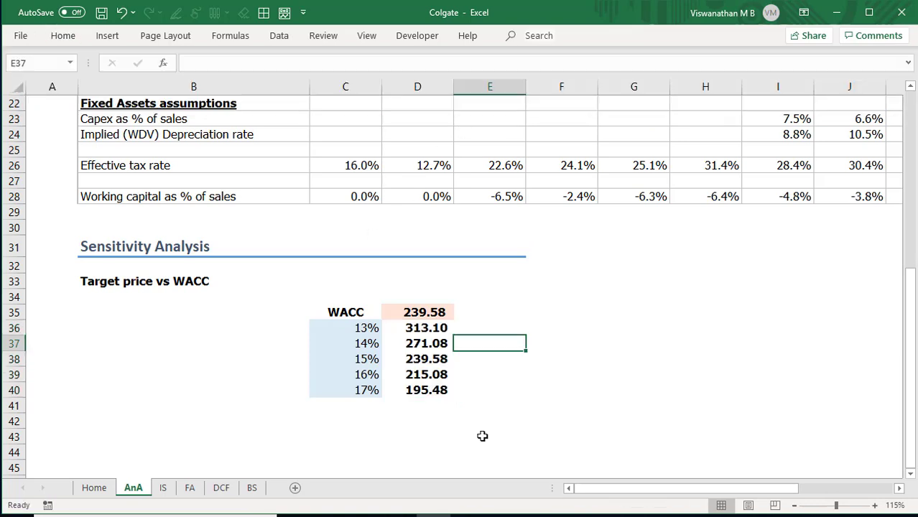
- Compare the lowest and highest WACC scenarios with their corresponding target prices in the data table
{"action": "left_click", "coordinate": [366, 329]}
{"action": "left_click", "coordinate": [357, 388], "text": "ctrl"}
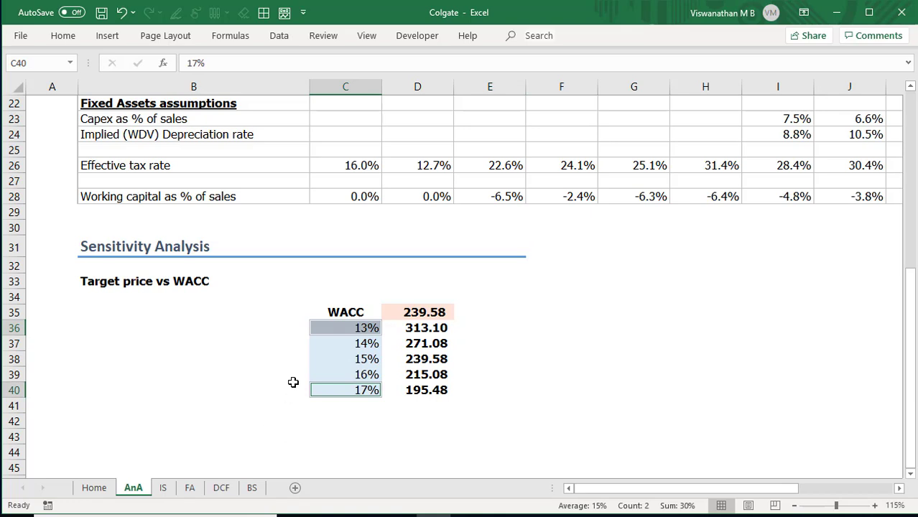
{"action": "left_click", "coordinate": [436, 332]}
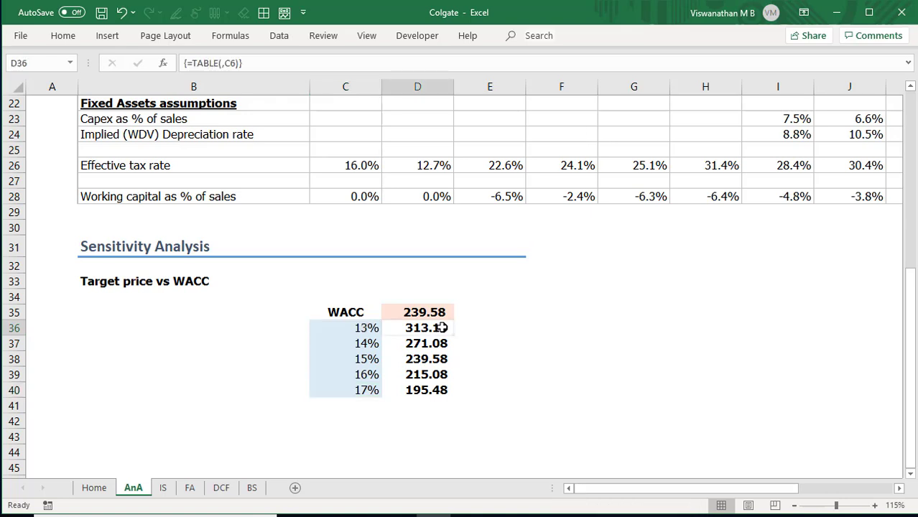
{"action": "left_click", "coordinate": [413, 392], "text": "ctrl"}
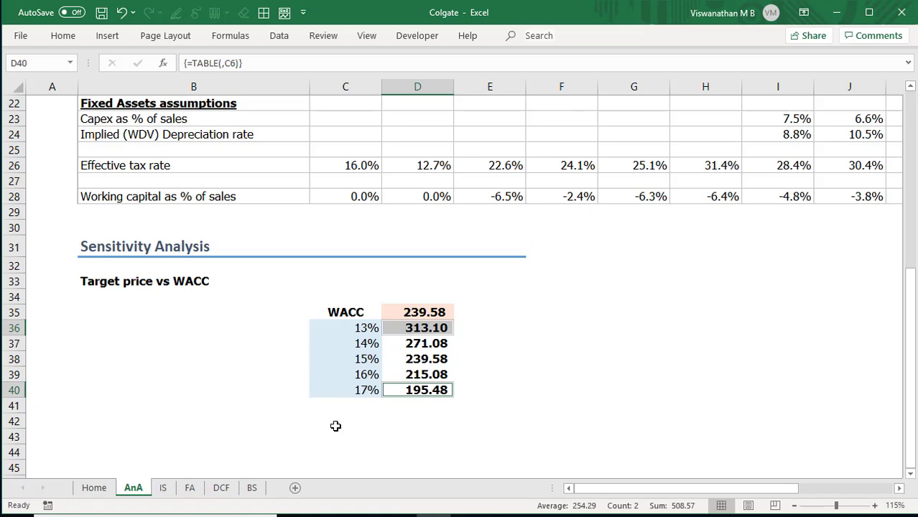
{"action": "left_click", "coordinate": [360, 335]}
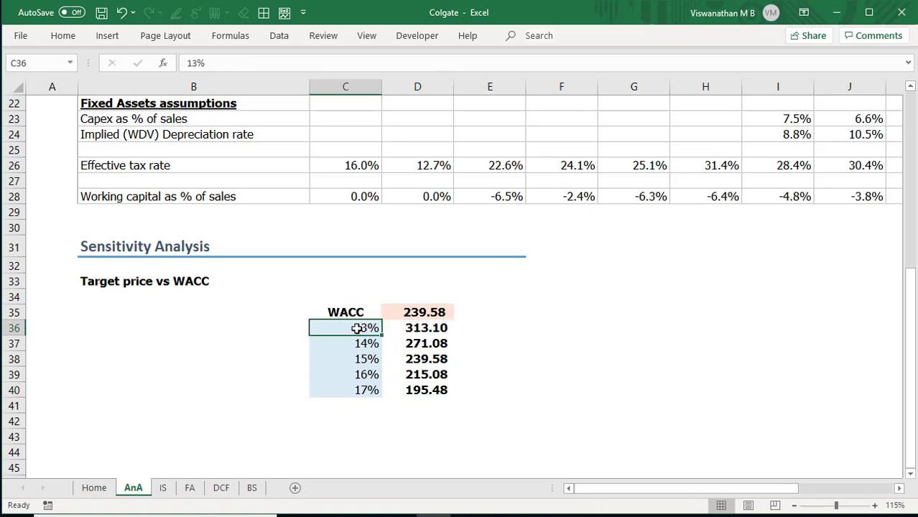
{"action": "left_click_drag", "start_coordinate": [361, 335], "coordinate": [350, 344]}
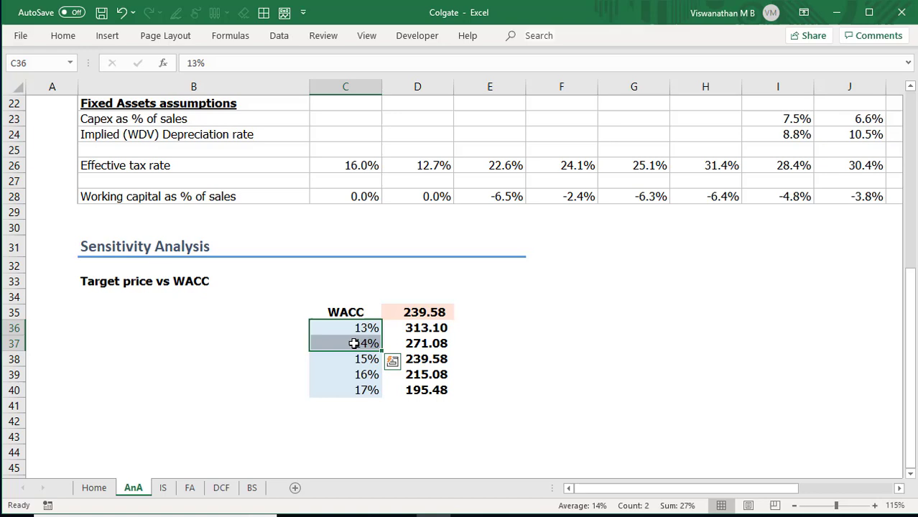
- Calculate the target price's percentage change from 13% to 14% WACC in E37 with =D37/D36-1, and clear the cell
{"action": "left_click", "coordinate": [493, 338]}
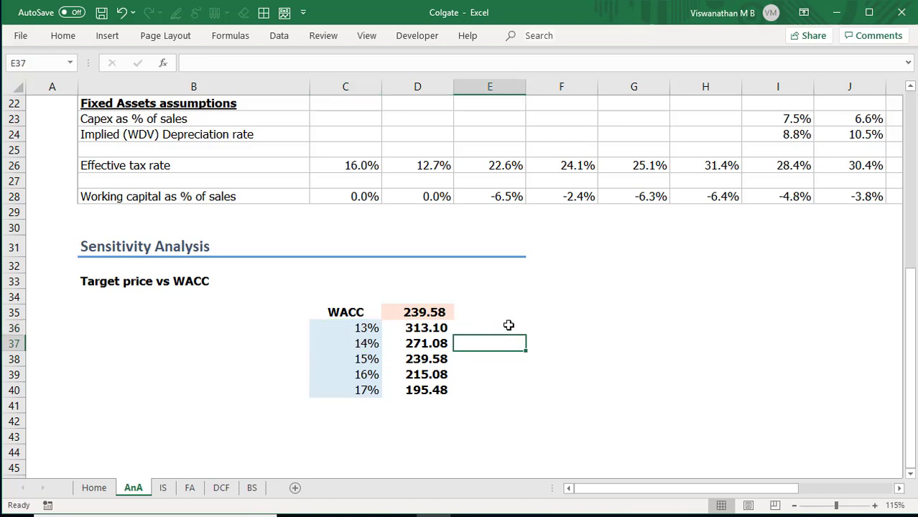
{"action": "type", "text": "="}
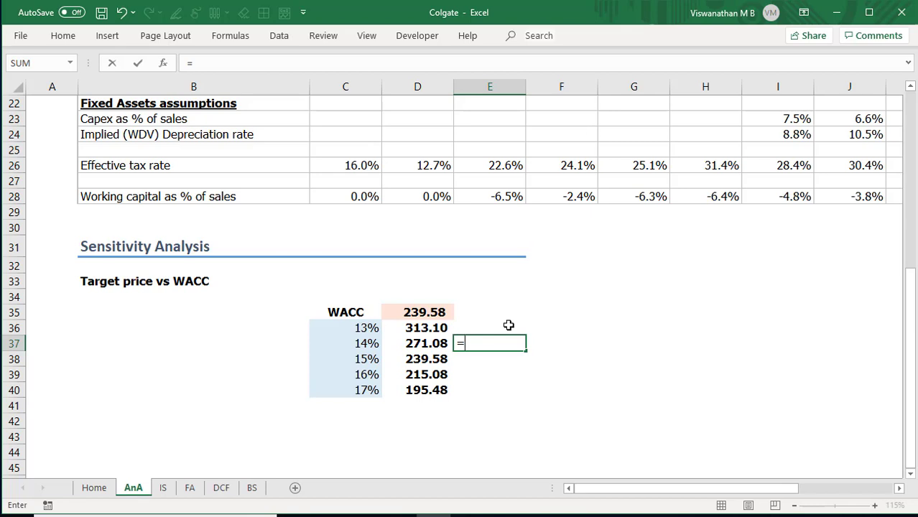
{"action": "key", "text": "Left"}
{"action": "type", "text": "/"}
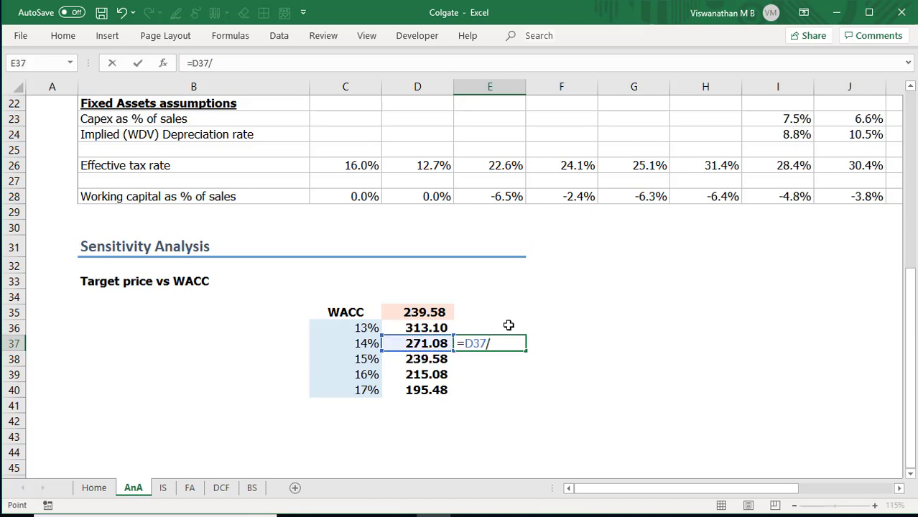
{"action": "key", "text": "Up"}
{"action": "type", "text": "-1"}
{"action": "key", "text": "Return"}
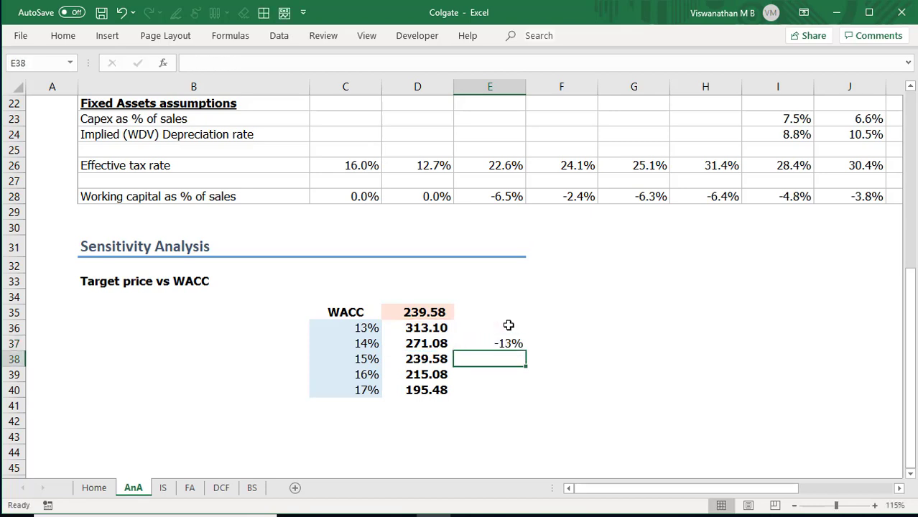
{"action": "key", "text": "Up"}
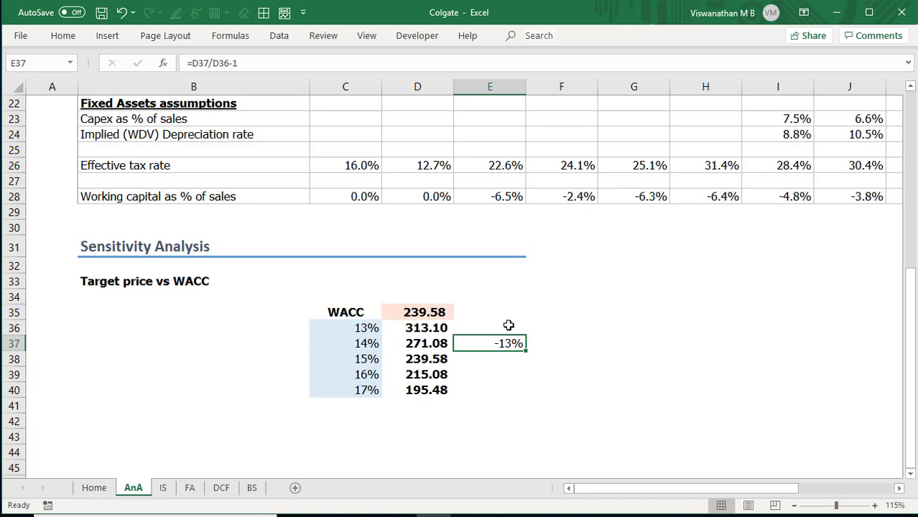
{"action": "key", "text": "Delete"}
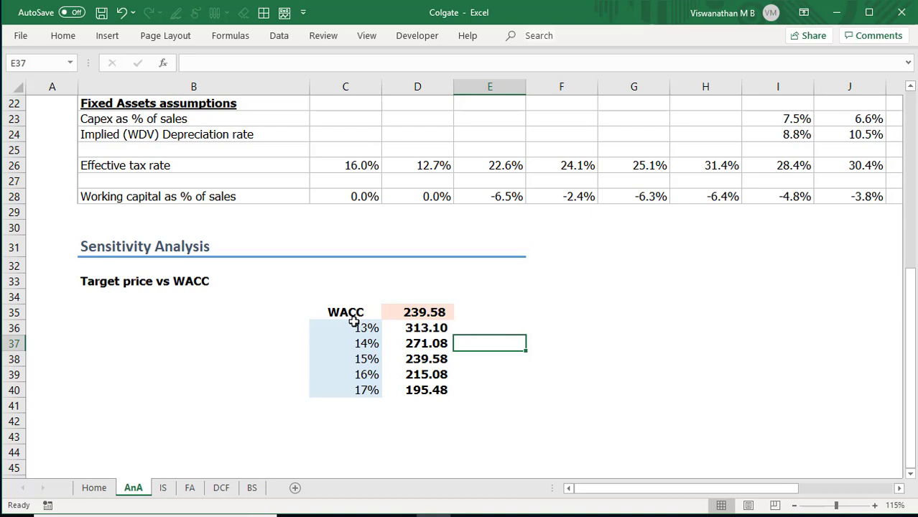
{"action": "left_click_drag", "start_coordinate": [353, 323], "coordinate": [345, 391]}
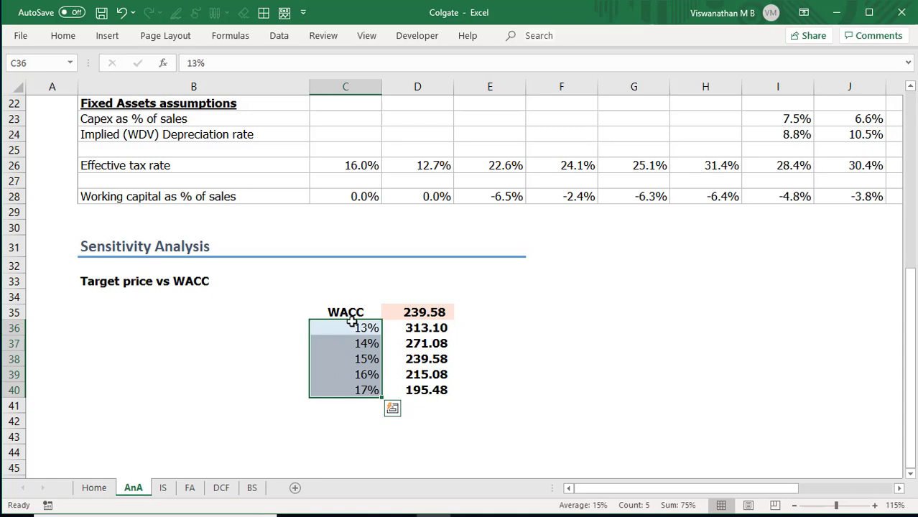
- Enter the heading "Perpetual growth vs Target price" in C44 below the WACC sensitivity table
{"action": "scroll", "coordinate": [349, 324], "scroll_direction": "down", "scroll_amount": 1}
{"action": "scroll", "coordinate": [349, 324], "scroll_direction": "down", "scroll_amount": 1}
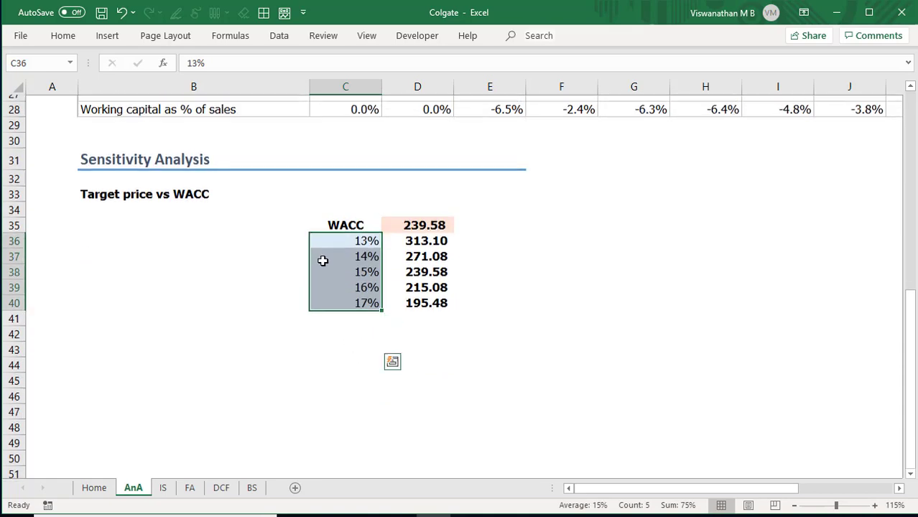
{"action": "scroll", "coordinate": [322, 261], "scroll_direction": "up", "scroll_amount": 8}
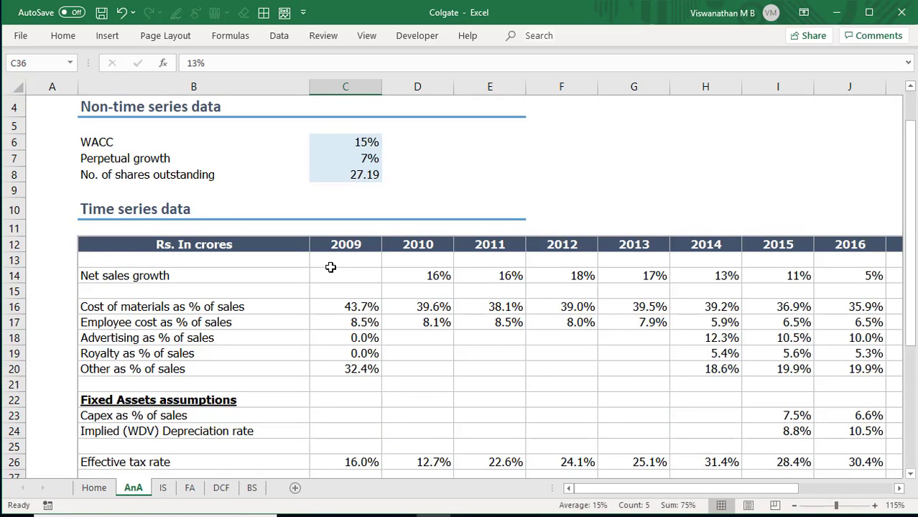
{"action": "left_click", "coordinate": [352, 158]}
{"action": "scroll", "coordinate": [356, 354], "scroll_direction": "down", "scroll_amount": 8}
{"action": "left_click", "coordinate": [349, 357]}
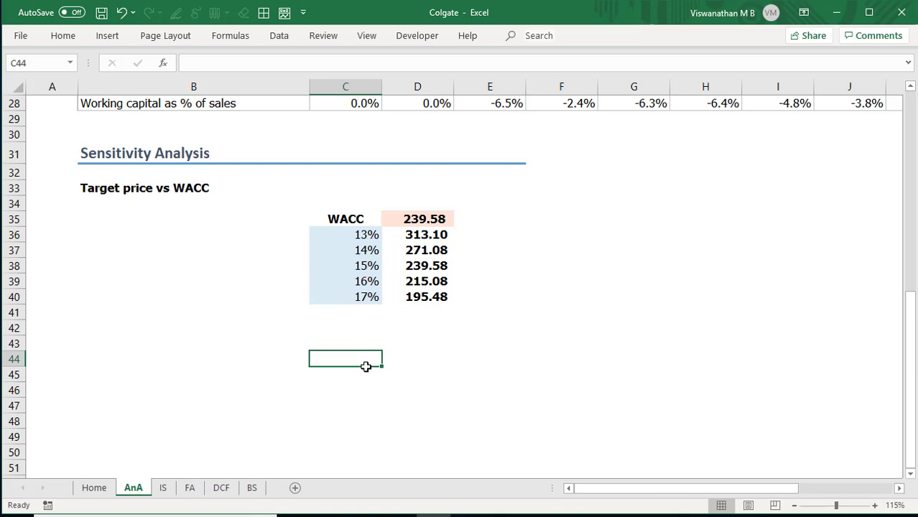
{"action": "type", "text": "Perpetual growth vs Target price"}
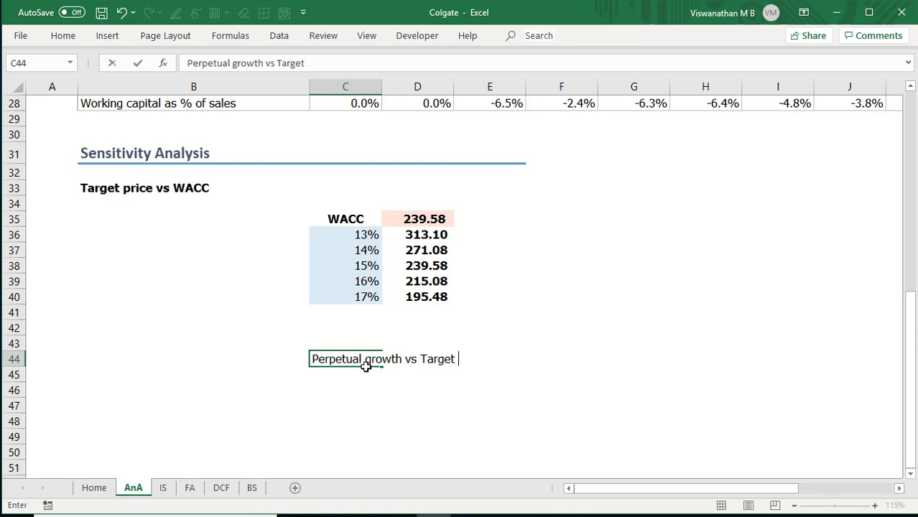
{"action": "key", "text": "Return"}
- Label C46 "Perp. Growth" and enter growth scenarios of 5%, 7% and 9% across D46:F46
{"action": "key", "text": "Return"}
{"action": "type", "text": "P"}
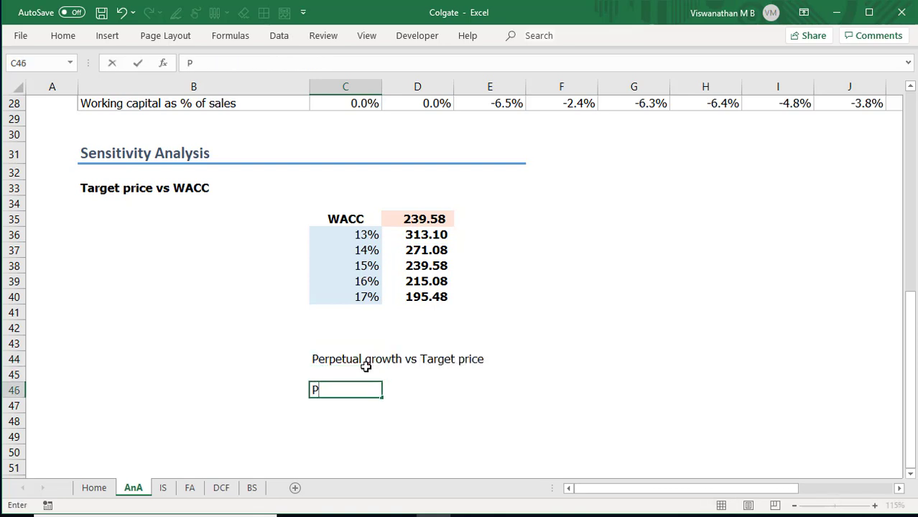
{"action": "type", "text": "erp. growth"}
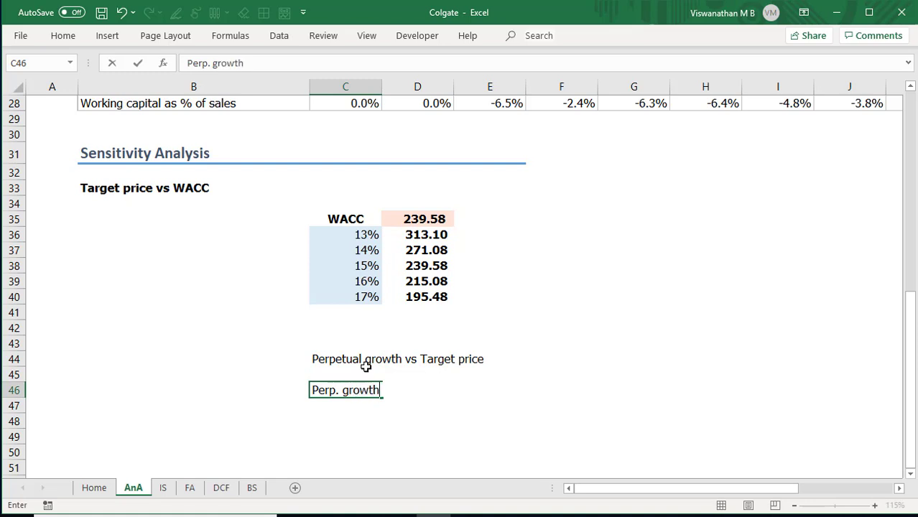
{"action": "key", "text": "Tab"}
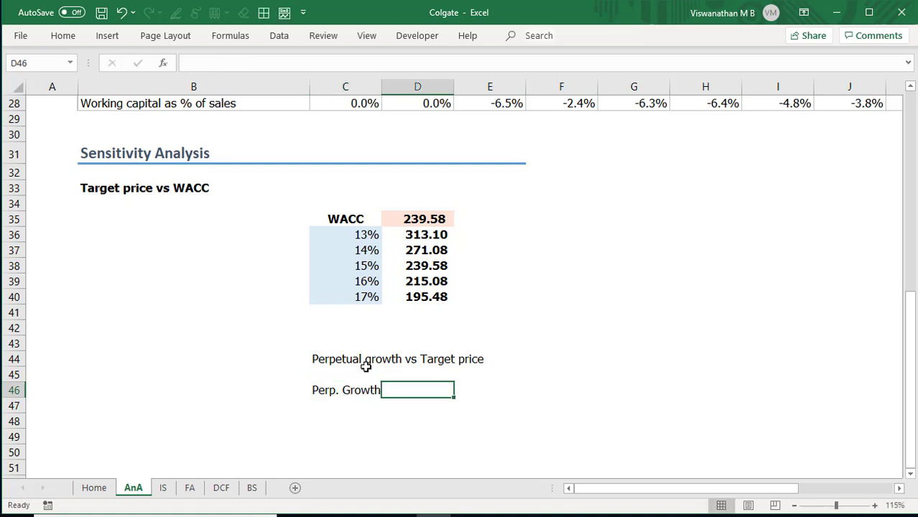
{"action": "type", "text": "5%"}
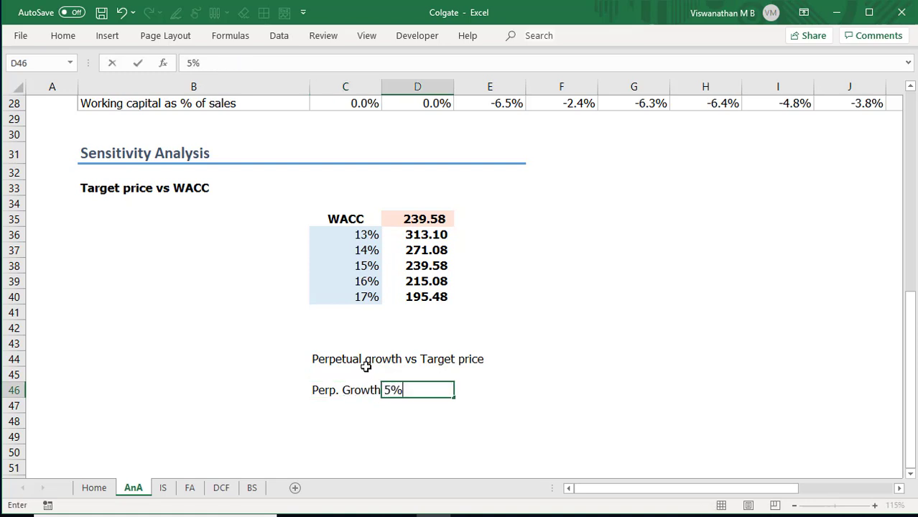
{"action": "key", "text": "Tab"}
{"action": "type", "text": "7%"}
{"action": "key", "text": "Tab"}
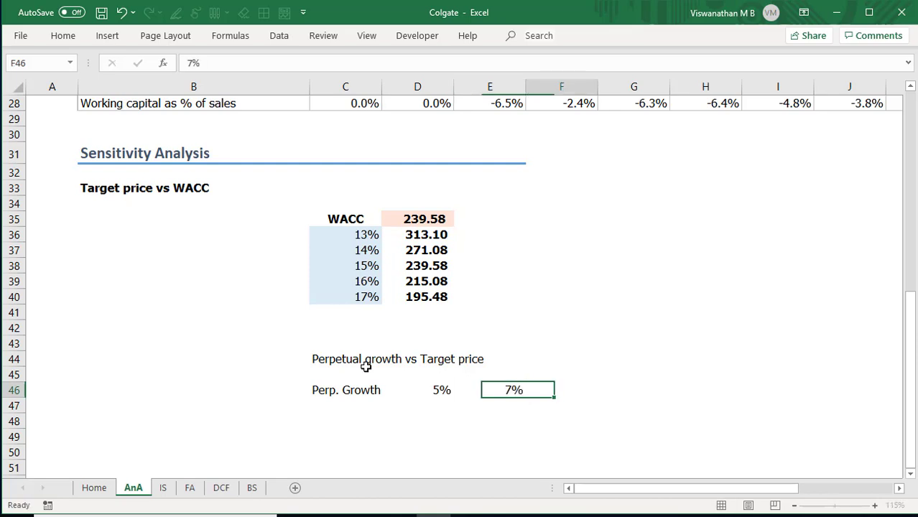
{"action": "type", "text": "9%"}
{"action": "key", "text": "Return"}
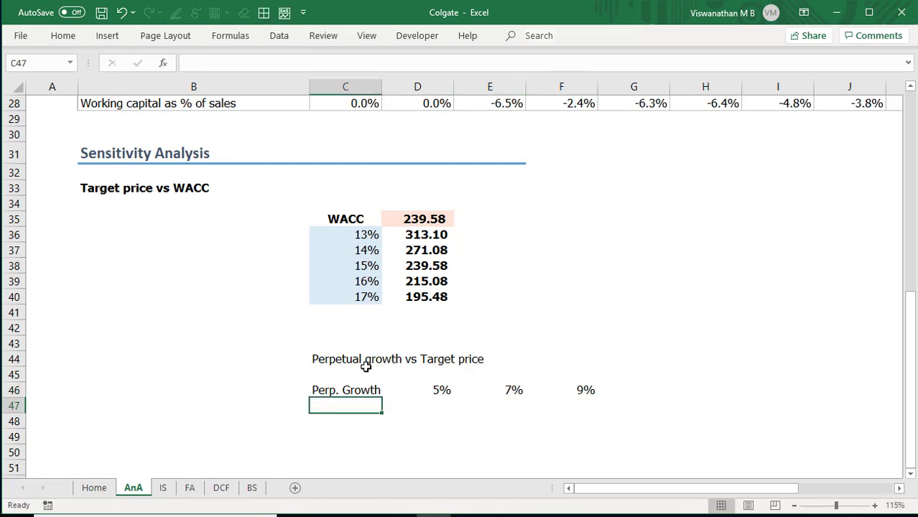
- Fill the perpetual growth scenarios in D46:F46 with the same light blue as the WACC inputs
{"action": "key", "text": "Up"}
{"action": "key", "text": "Right"}
{"action": "key", "text": "shift+Right"}
{"action": "key", "text": "shift+Right"}
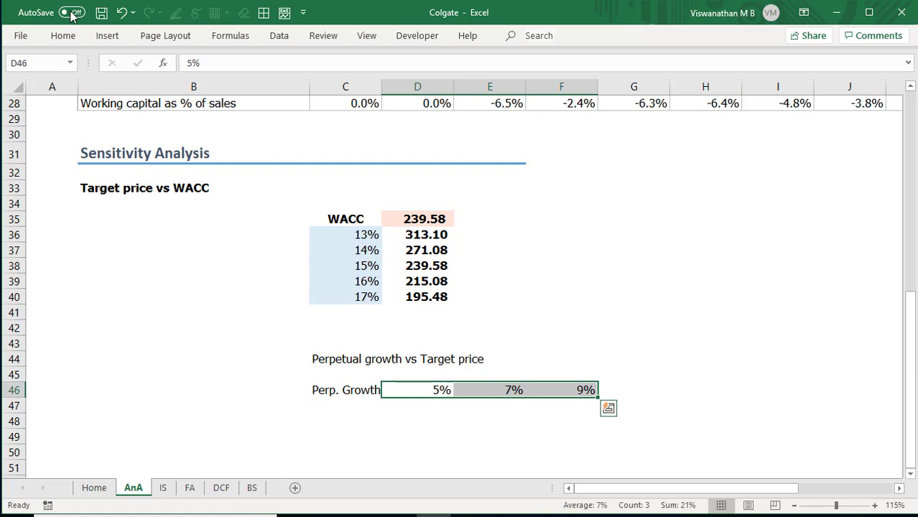
{"action": "left_click", "coordinate": [62, 35]}
{"action": "left_click", "coordinate": [191, 85]}
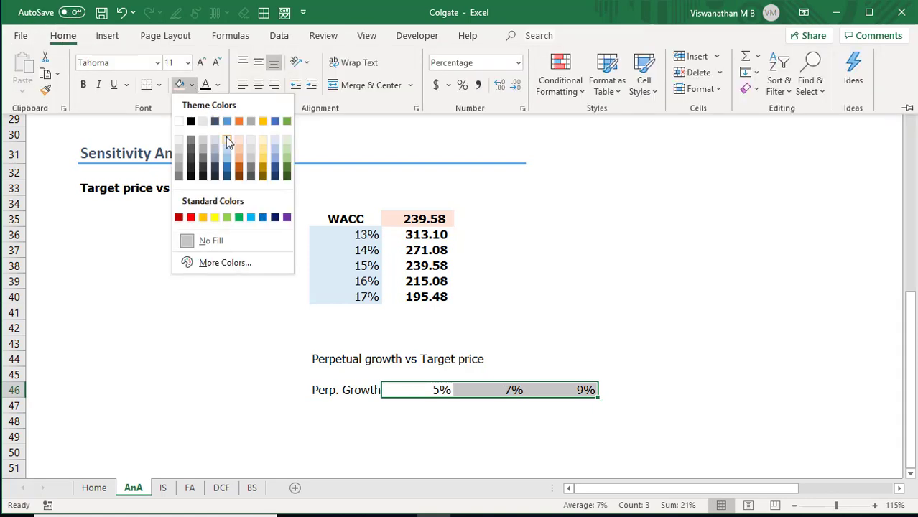
{"action": "left_click", "coordinate": [227, 137]}
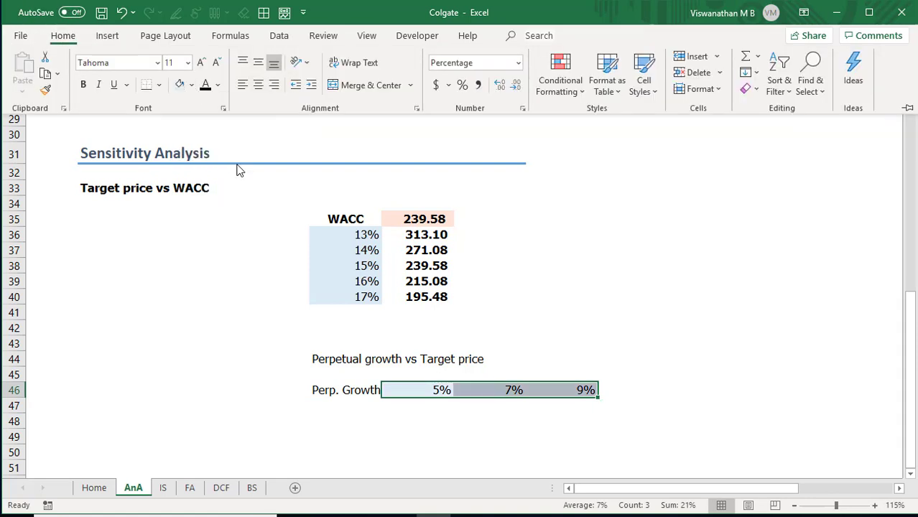
- Link C47 to the fair value per share on the DCF sheet with =DCF!N24
{"action": "key", "text": "Down"}
{"action": "key", "text": "Left"}
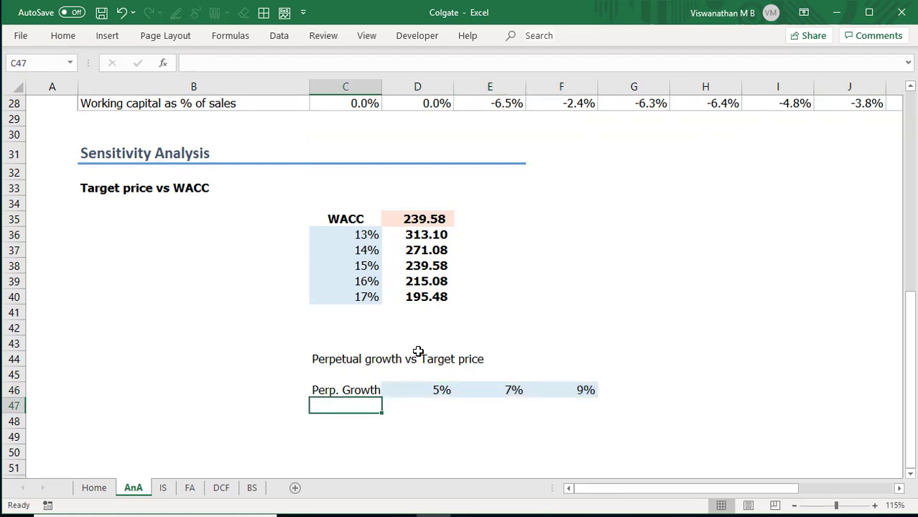
{"action": "type", "text": "="}
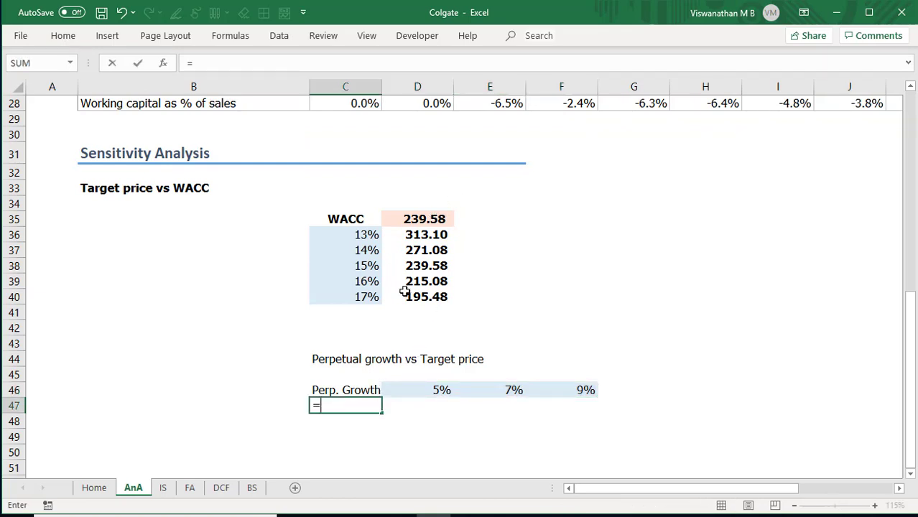
{"action": "scroll", "coordinate": [413, 316], "scroll_direction": "down", "scroll_amount": 1}
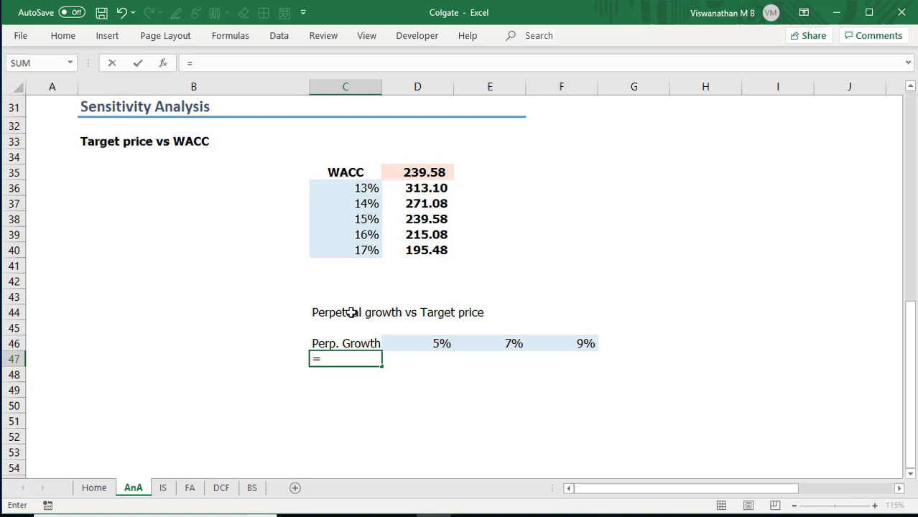
{"action": "scroll", "coordinate": [345, 329], "scroll_direction": "down", "scroll_amount": 1}
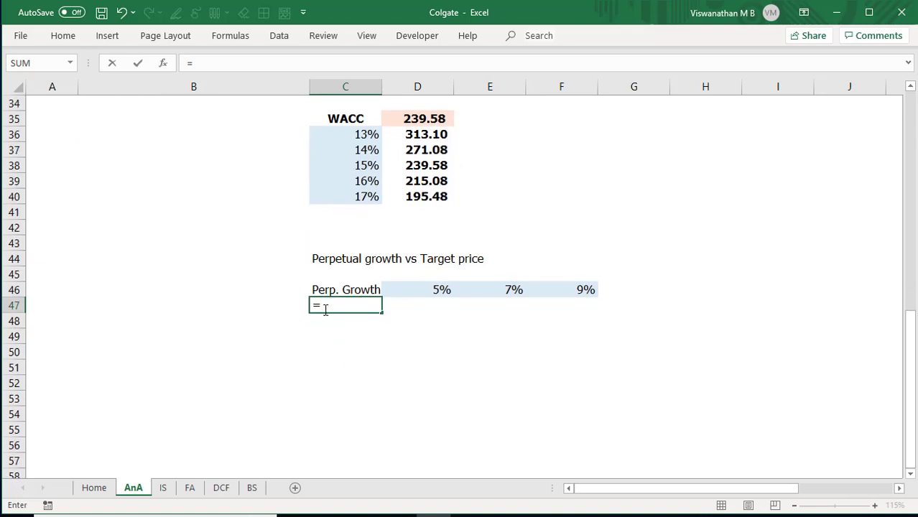
{"action": "left_click", "coordinate": [223, 489]}
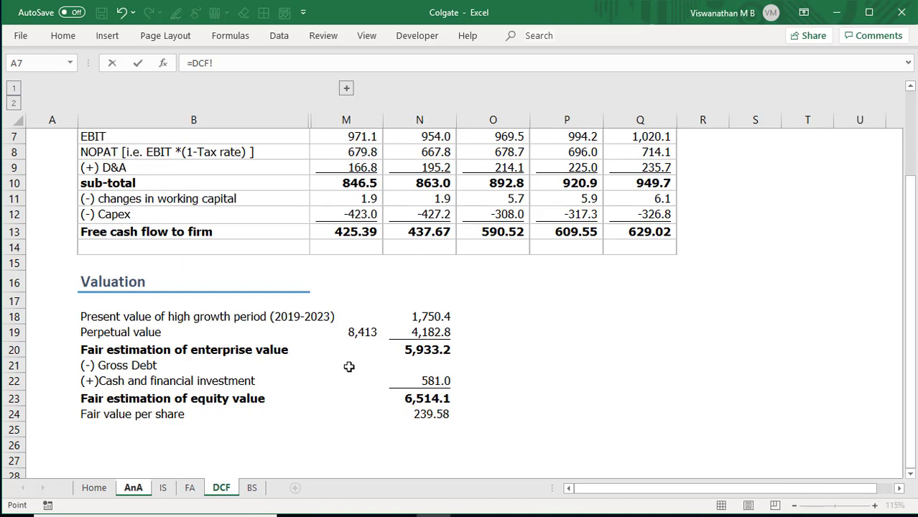
{"action": "left_click", "coordinate": [420, 417]}
{"action": "key", "text": "Return"}
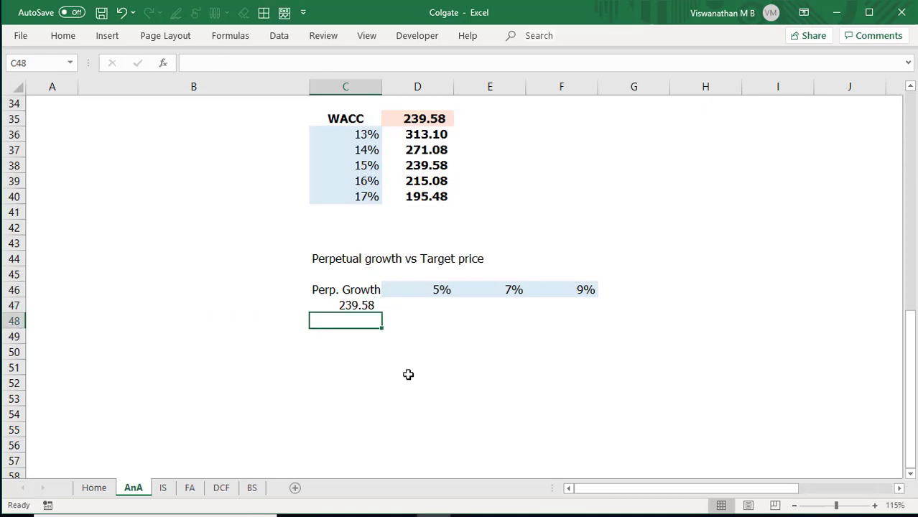
- Fill the linked target price in C47 with the light orange used for D35
{"action": "left_click", "coordinate": [365, 305]}
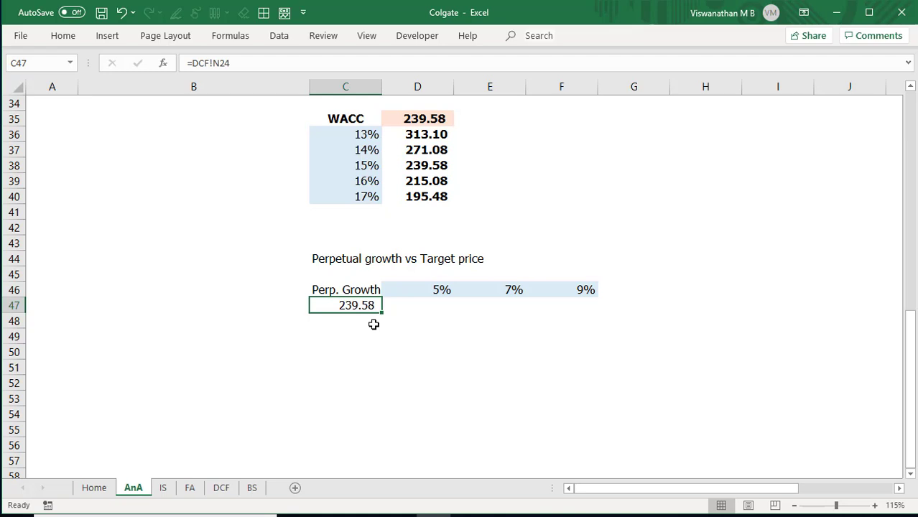
{"action": "left_click", "coordinate": [62, 38]}
{"action": "left_click", "coordinate": [191, 84]}
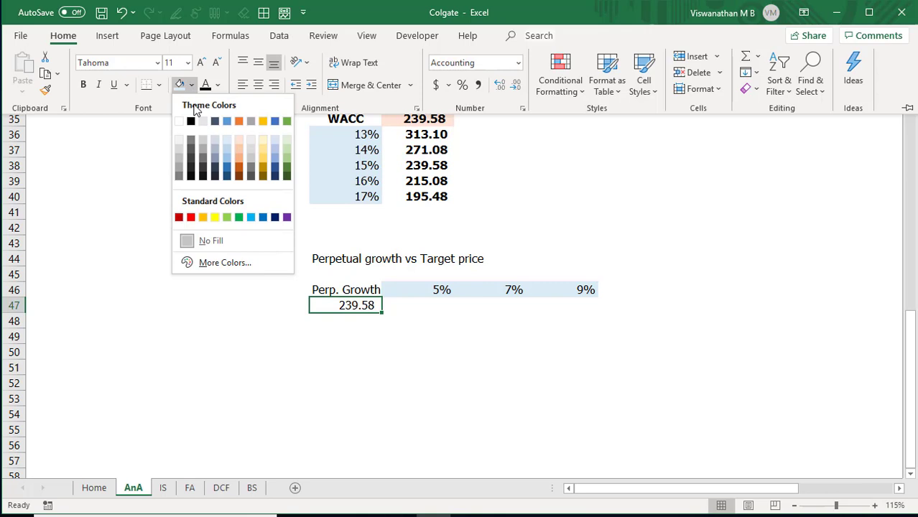
{"action": "left_click", "coordinate": [239, 144]}
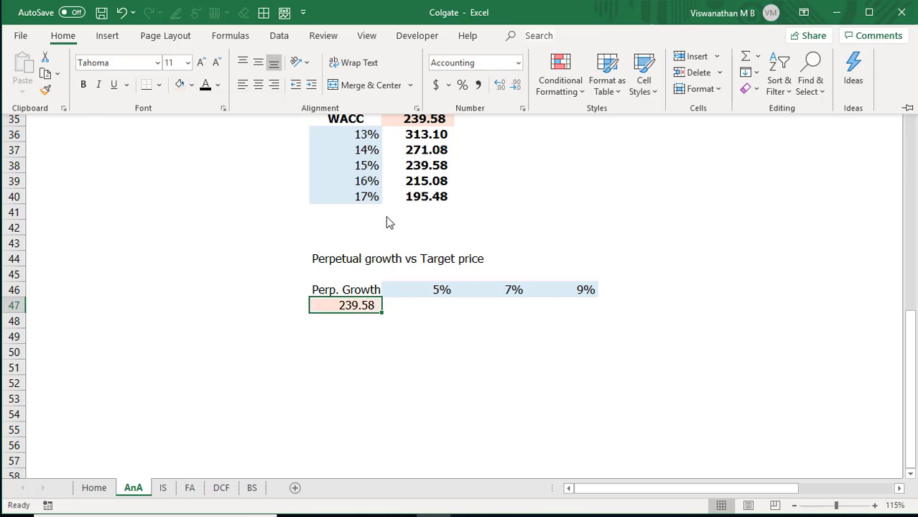
- Test the WACC data table with a hardcoded 239.58 in D35 instead of the DCF link, and undo the entry
{"action": "scroll", "coordinate": [388, 215], "scroll_direction": "up", "scroll_amount": 1}
{"action": "left_click", "coordinate": [424, 170]}
{"action": "type", "text": "239.58"}
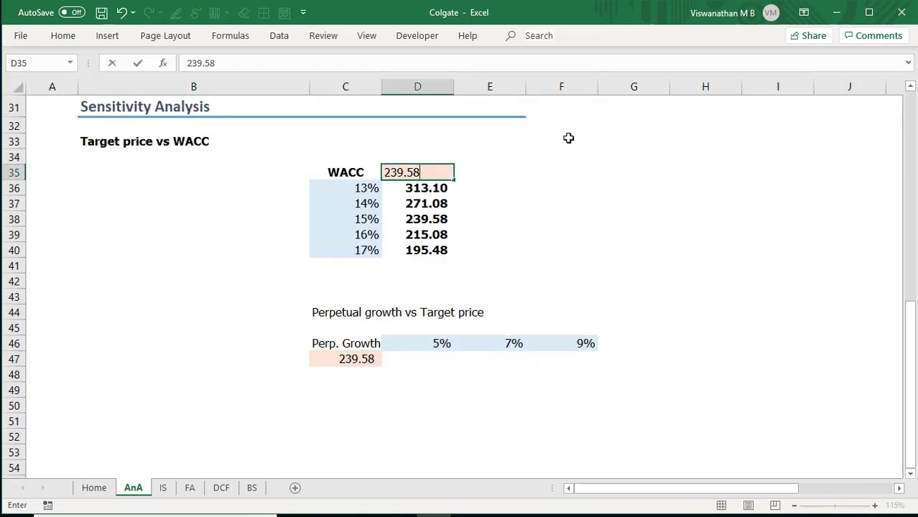
{"action": "key", "text": "Return"}
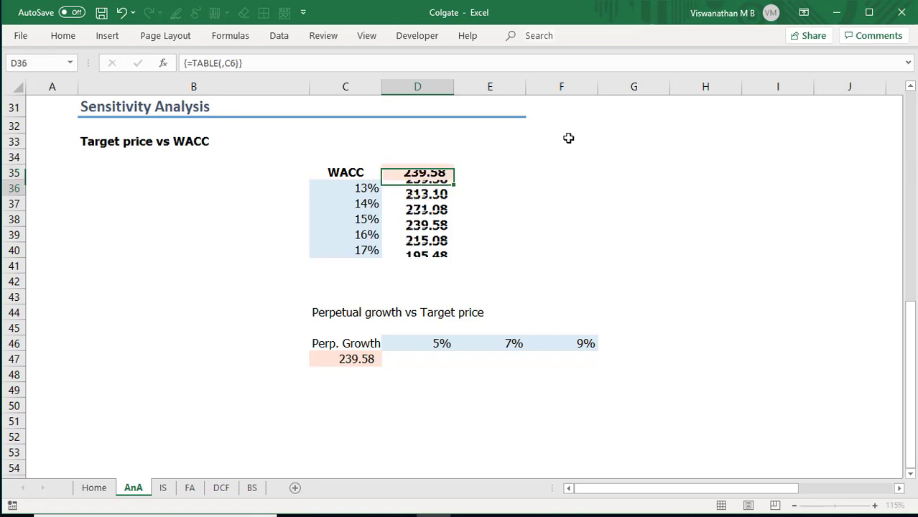
{"action": "key", "text": "shift+Down"}
{"action": "key", "text": "shift+Down"}
{"action": "key", "text": "shift+Down"}
{"action": "key", "text": "shift+Down"}
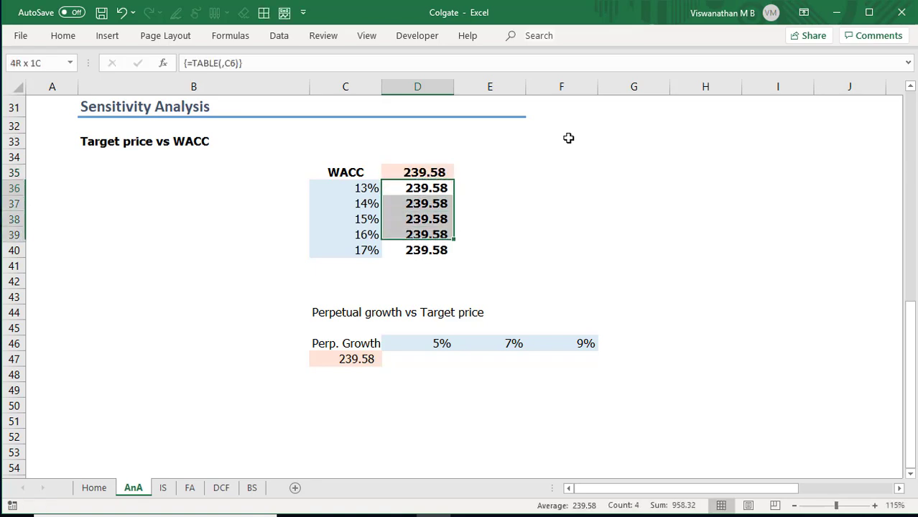
{"action": "key", "text": "Up"}
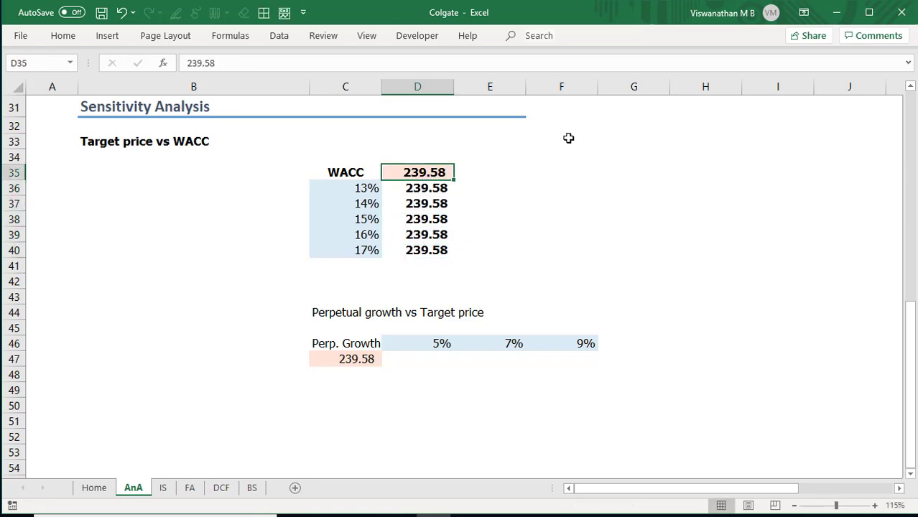
{"action": "key", "text": "ctrl+z"}
- Make C47 bold and create a one-variable data table over C46:F47, using the perpetual growth assumption in C7 as the row input cell
{"action": "left_click", "coordinate": [348, 358]}
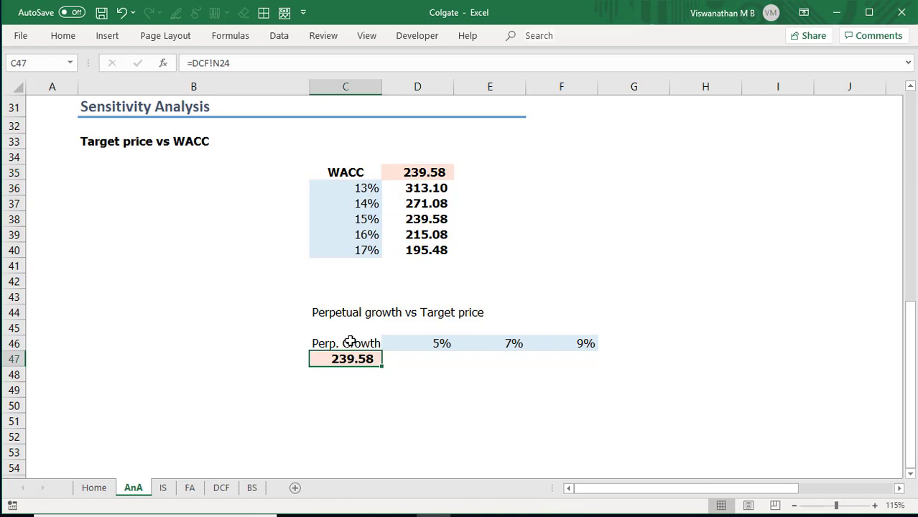
{"action": "left_click_drag", "start_coordinate": [350, 342], "coordinate": [555, 365]}
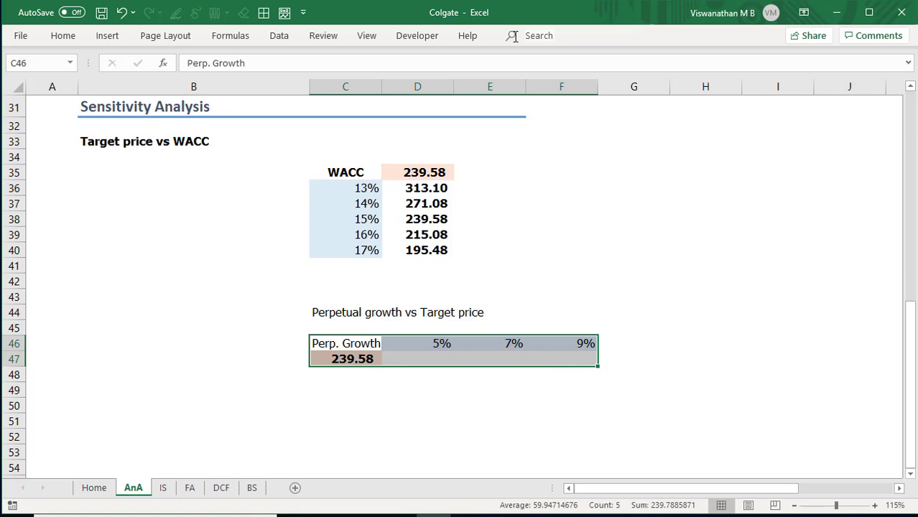
{"action": "left_click", "coordinate": [282, 42]}
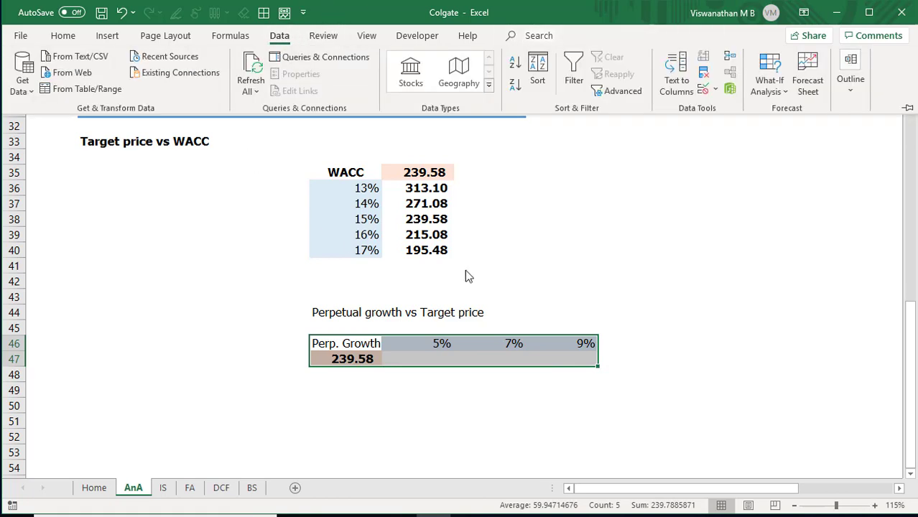
{"action": "left_click", "coordinate": [780, 88]}
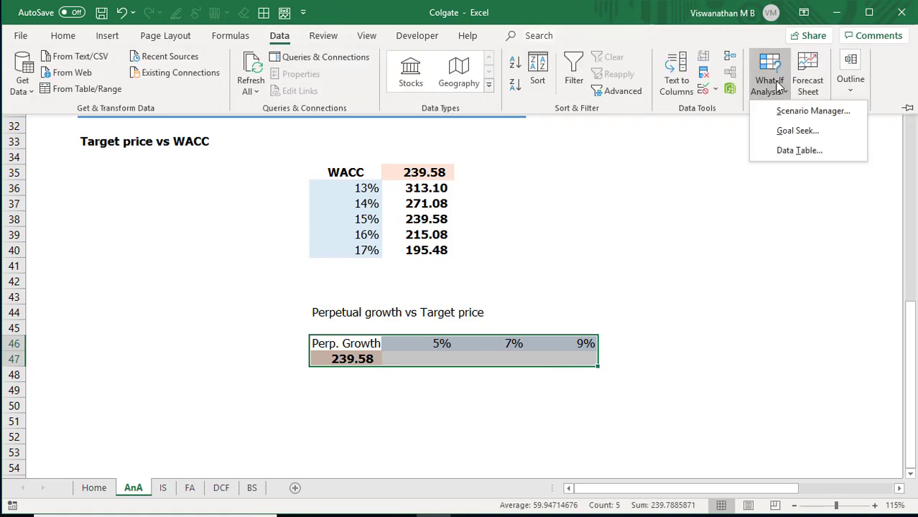
{"action": "left_click", "coordinate": [796, 150]}
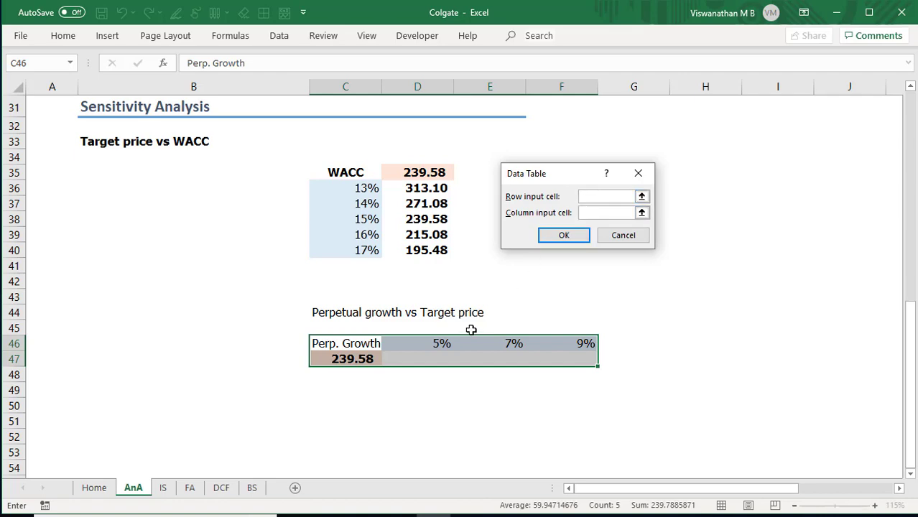
{"action": "scroll", "coordinate": [314, 322], "scroll_direction": "up", "scroll_amount": 6}
{"action": "scroll", "coordinate": [315, 321], "scroll_direction": "up", "scroll_amount": 4}
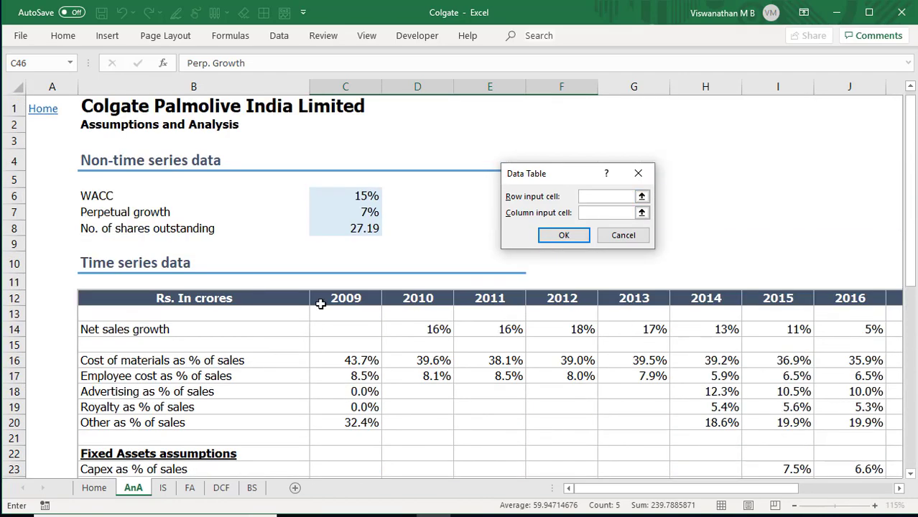
{"action": "left_click", "coordinate": [348, 214]}
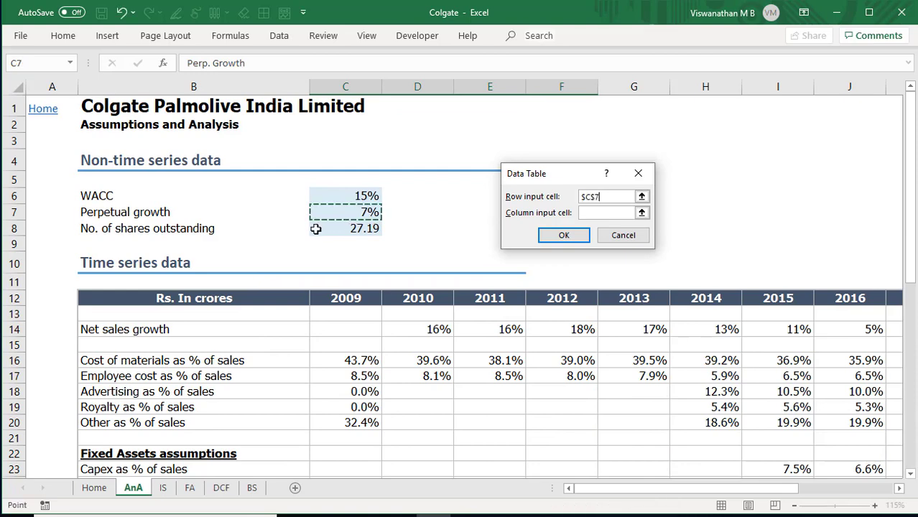
{"action": "left_click", "coordinate": [563, 236]}
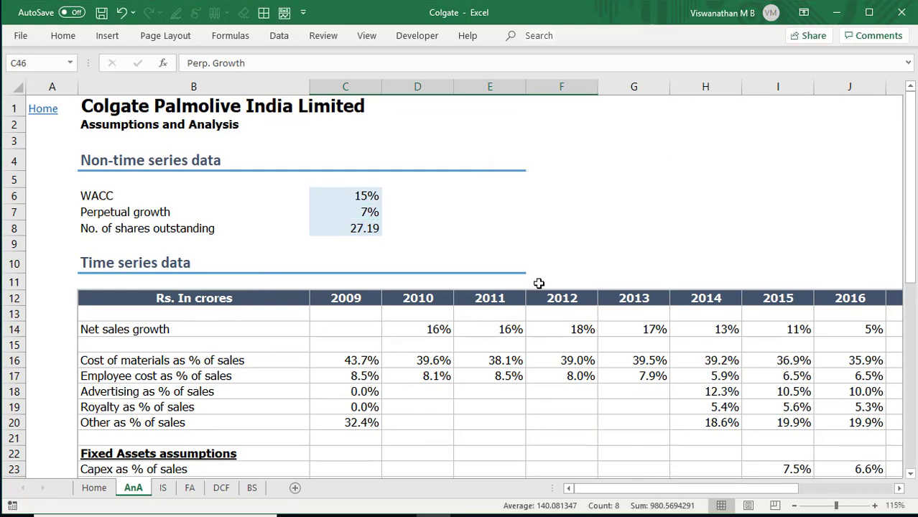
{"action": "scroll", "coordinate": [517, 302], "scroll_direction": "down", "scroll_amount": 6}
{"action": "scroll", "coordinate": [508, 311], "scroll_direction": "down", "scroll_amount": 4}
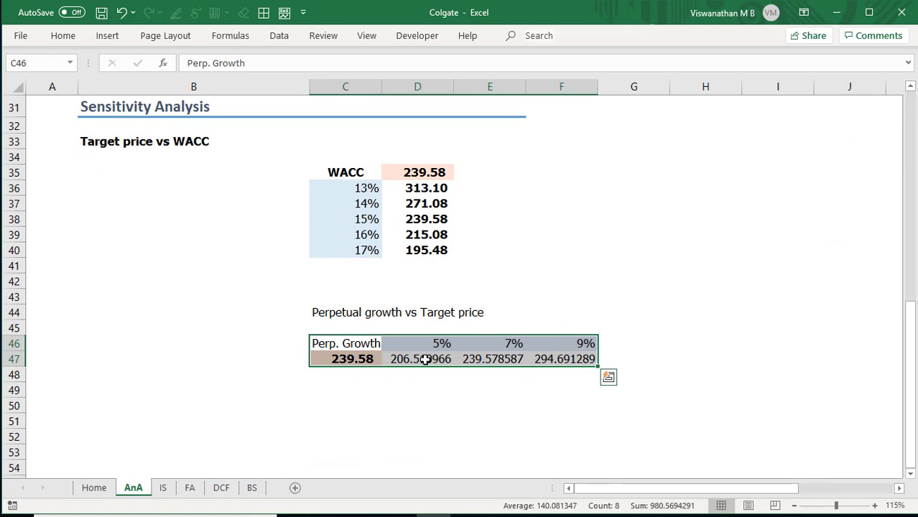
- Format the target prices in D47:F47 with the comma style and one decimal place
{"action": "left_click_drag", "start_coordinate": [424, 359], "coordinate": [568, 359]}
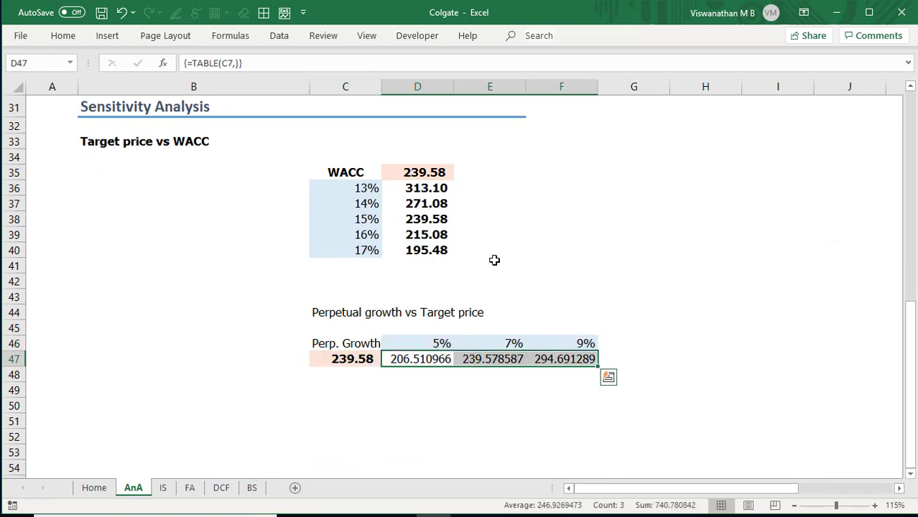
{"action": "left_click", "coordinate": [64, 35]}
{"action": "left_click", "coordinate": [478, 85]}
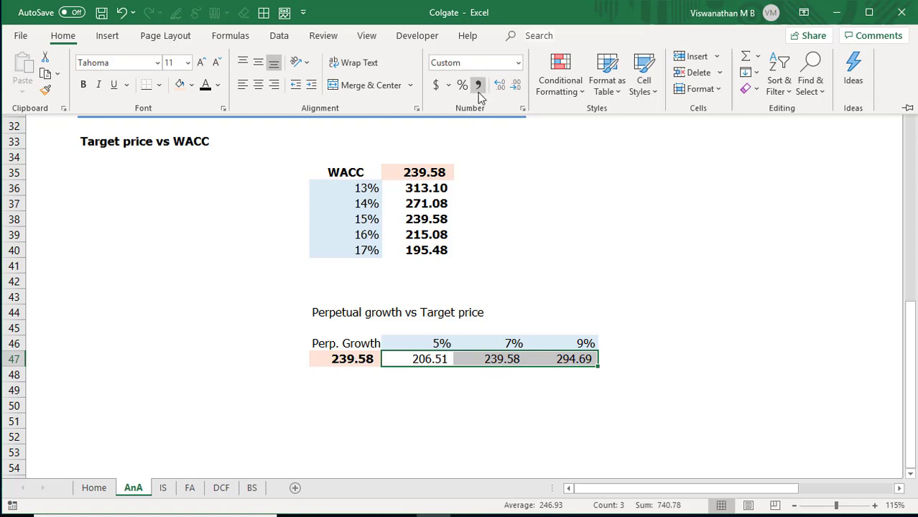
{"action": "left_click", "coordinate": [517, 85]}
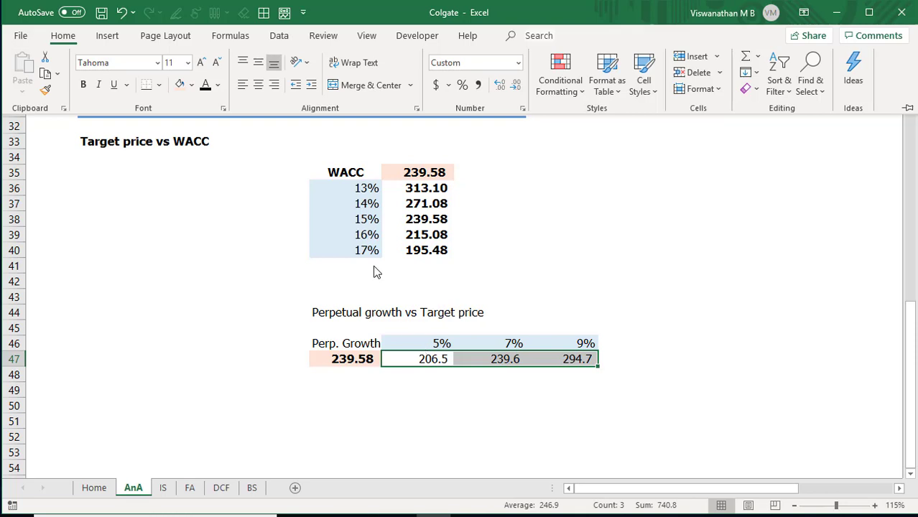
{"action": "left_click", "coordinate": [352, 179]}
{"action": "left_click_drag", "start_coordinate": [359, 189], "coordinate": [348, 251]}
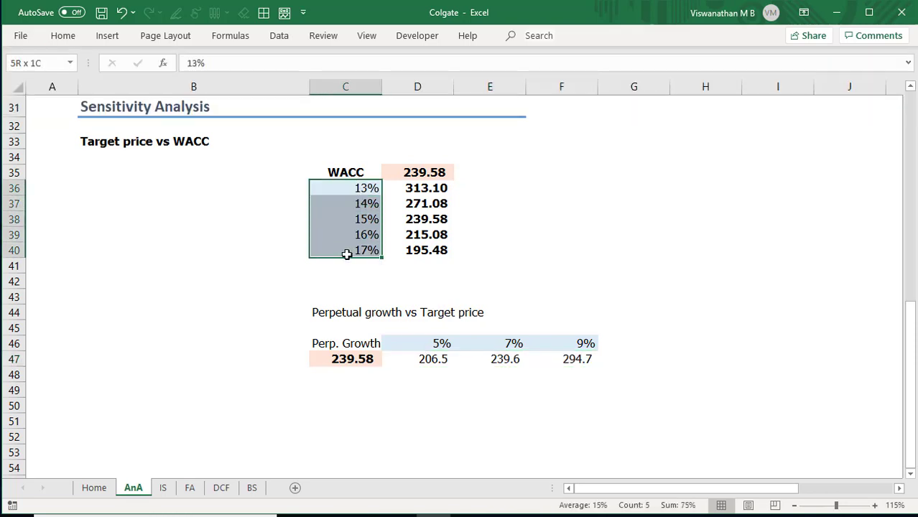
{"action": "left_click", "coordinate": [379, 344]}
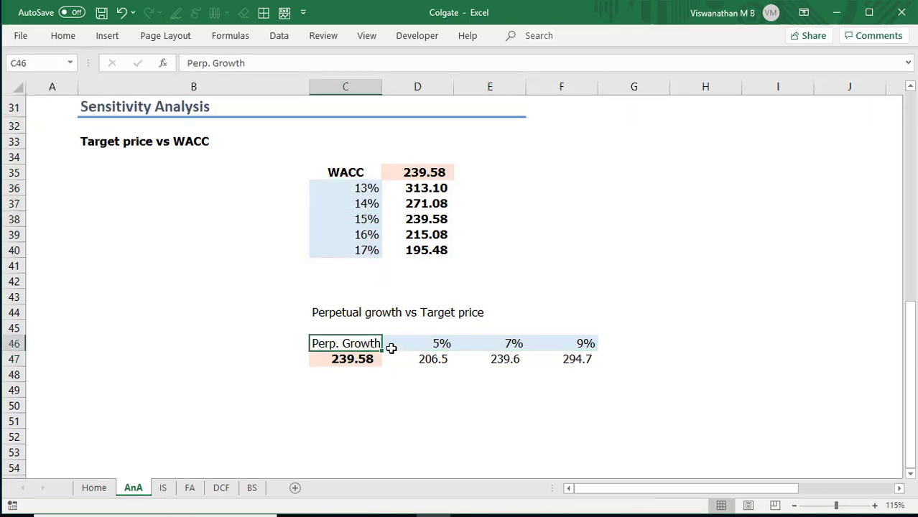
{"action": "left_click_drag", "start_coordinate": [436, 344], "coordinate": [581, 343]}
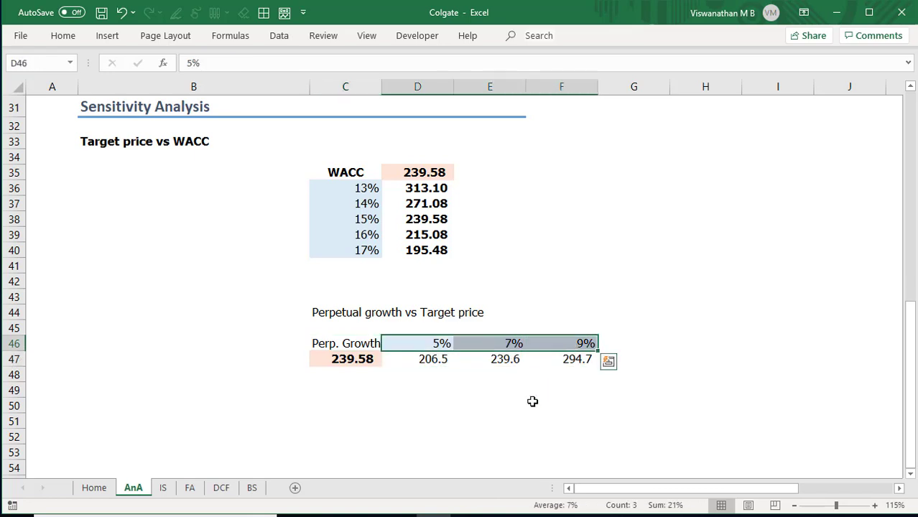
- Move the "Target price vs WACC" title from B33 to C33 and make the "Perpetual growth vs Target price" title in C44 bold
{"action": "left_click", "coordinate": [266, 146]}
{"action": "key", "text": "ctrl+c"}
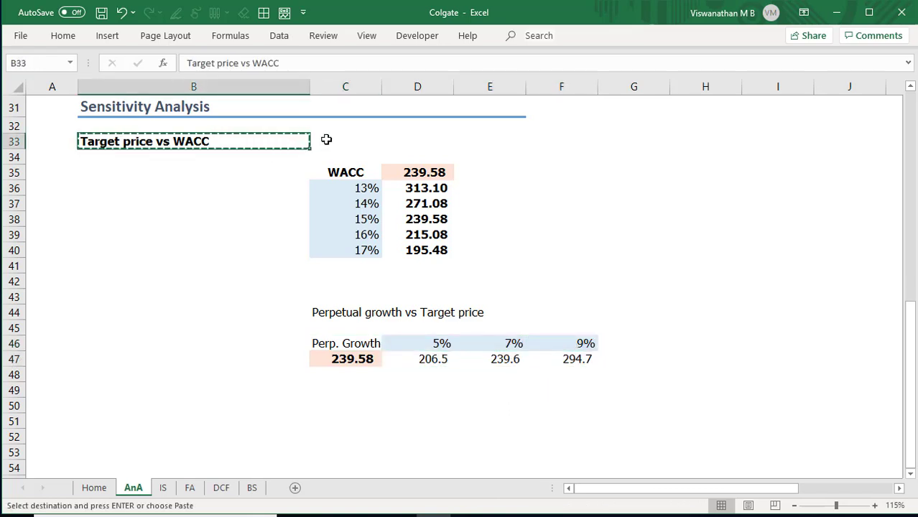
{"action": "left_click", "coordinate": [344, 141]}
{"action": "key", "text": "ctrl+v"}
{"action": "left_click", "coordinate": [329, 313]}
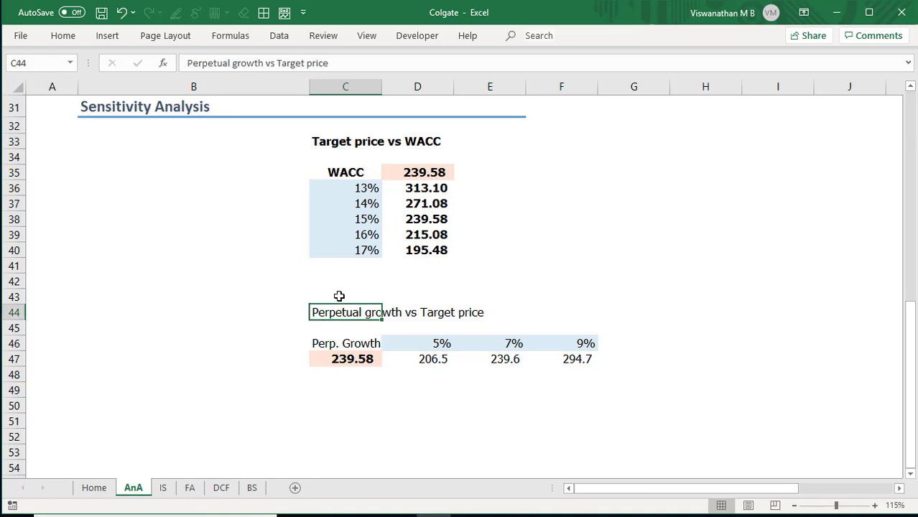
{"action": "key", "text": "ctrl+b"}
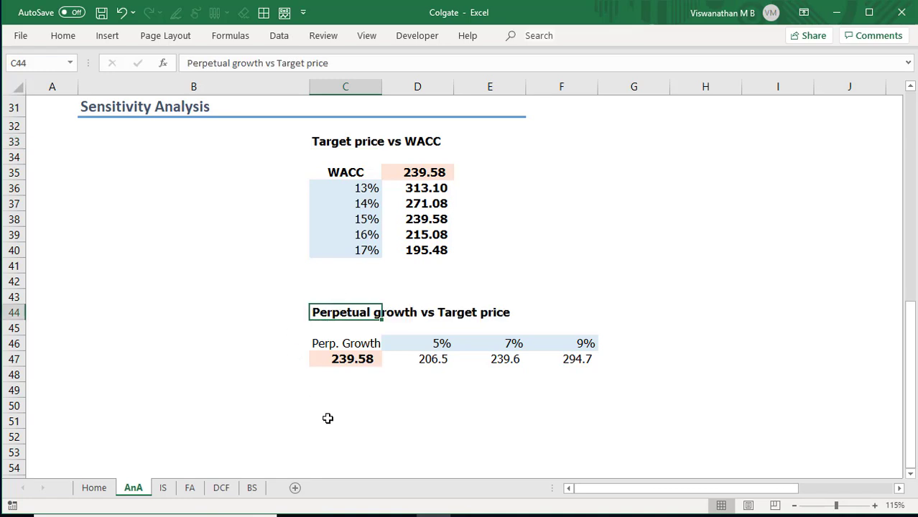
{"action": "scroll", "coordinate": [331, 417], "scroll_direction": "down", "scroll_amount": 2}
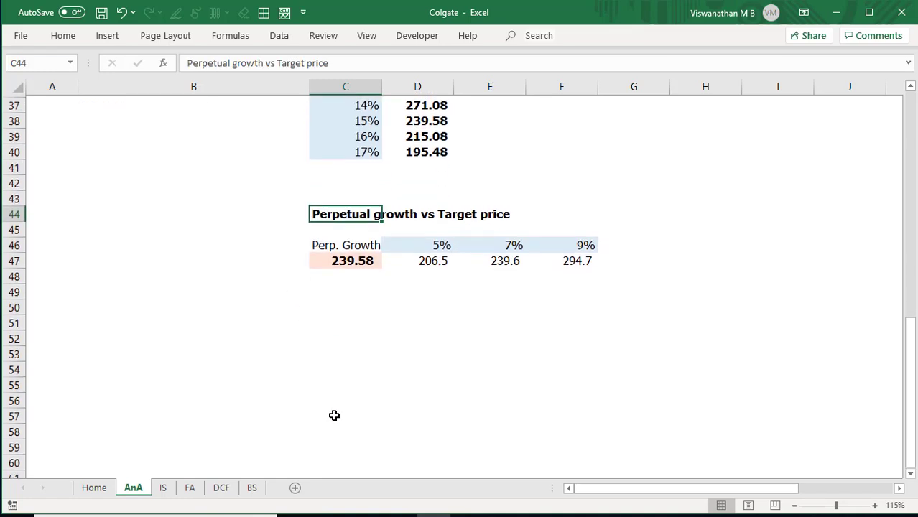
{"action": "scroll", "coordinate": [334, 417], "scroll_direction": "up", "scroll_amount": 1}
{"action": "left_click_drag", "start_coordinate": [367, 135], "coordinate": [366, 198]}
{"action": "left_click_drag", "start_coordinate": [427, 293], "coordinate": [568, 289]}
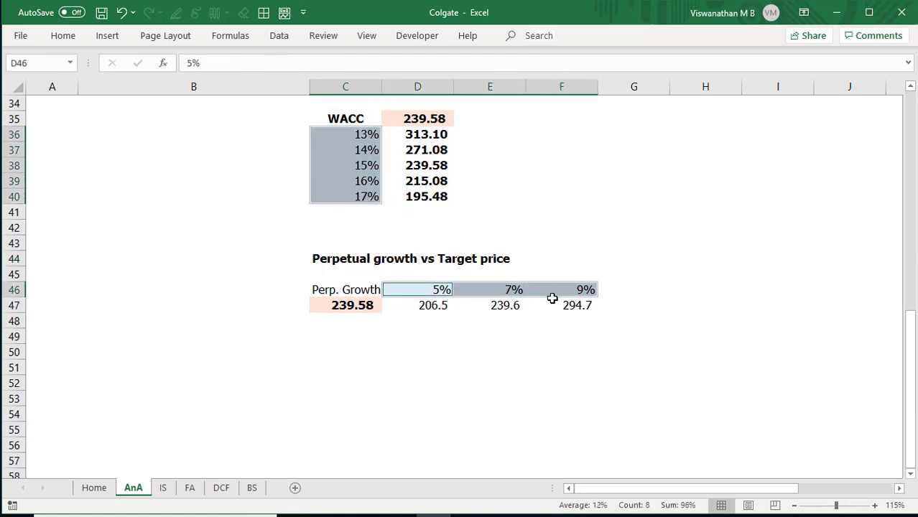
{"action": "left_click", "coordinate": [470, 378]}
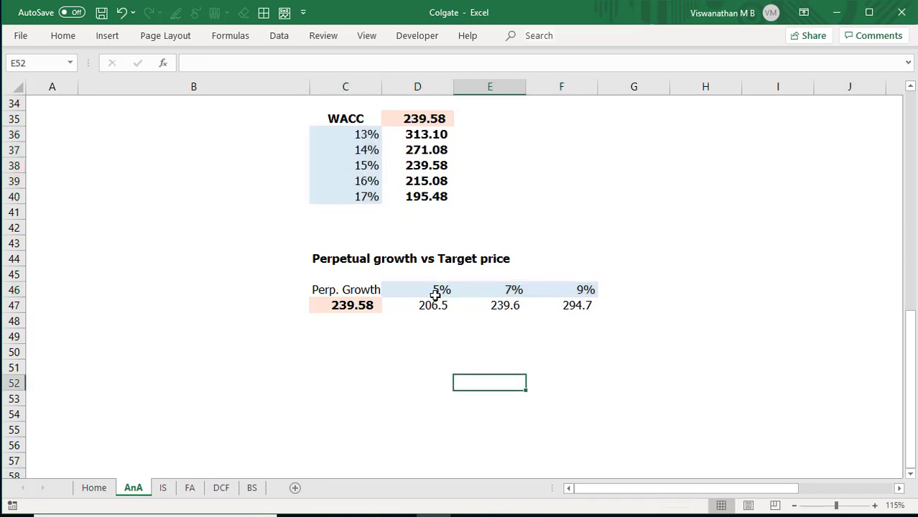
- Copy the growth rates in D46:F46 to D51:F51 and the WACC rates in C36:C40 to C52:C56
{"action": "left_click_drag", "start_coordinate": [435, 295], "coordinate": [551, 293]}
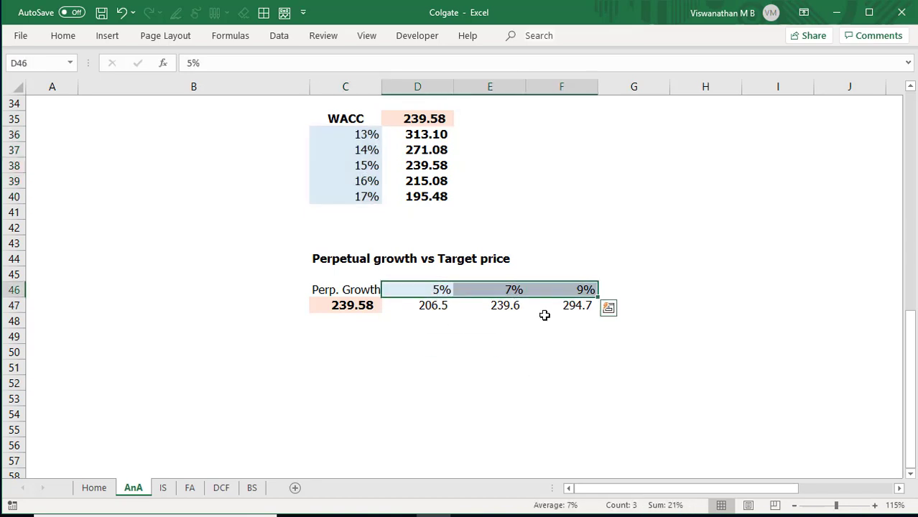
{"action": "key", "text": "ctrl+c"}
{"action": "left_click", "coordinate": [419, 369]}
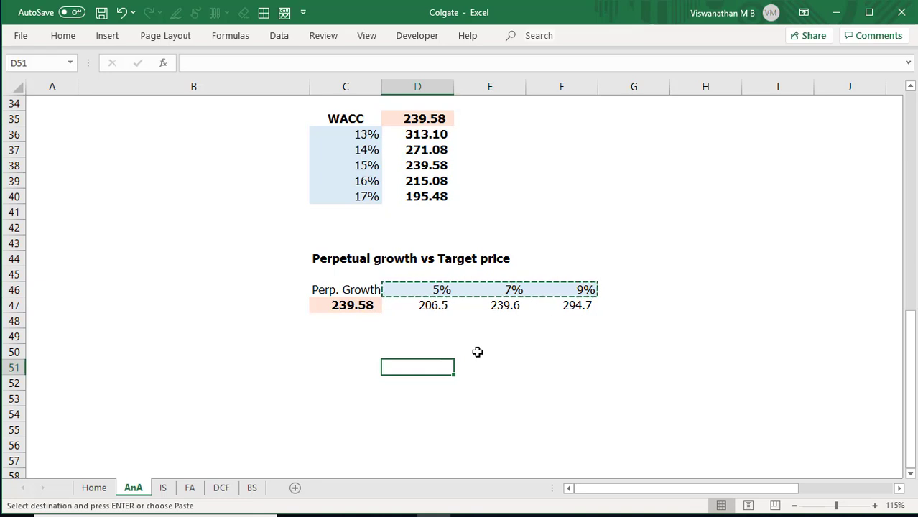
{"action": "key", "text": "ctrl+v"}
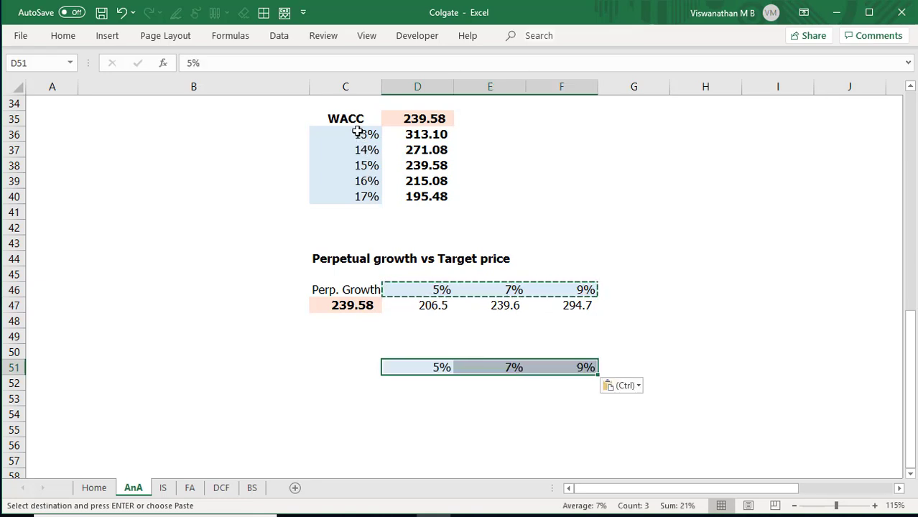
{"action": "left_click_drag", "start_coordinate": [357, 132], "coordinate": [384, 192]}
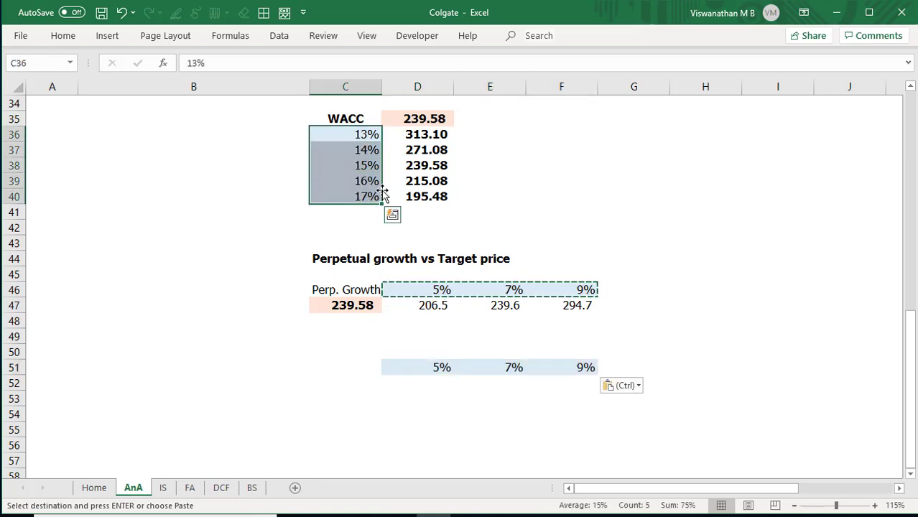
{"action": "key", "text": "ctrl+c"}
{"action": "left_click", "coordinate": [359, 384]}
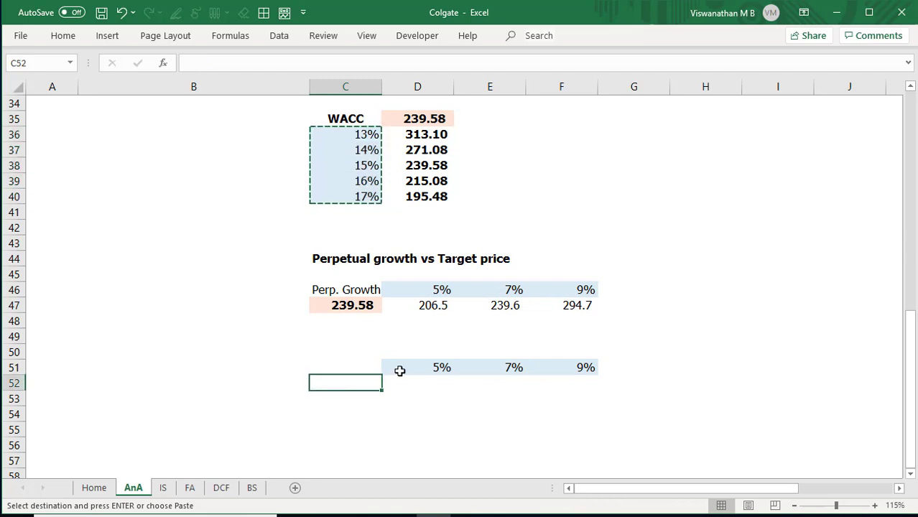
{"action": "key", "text": "ctrl+v"}
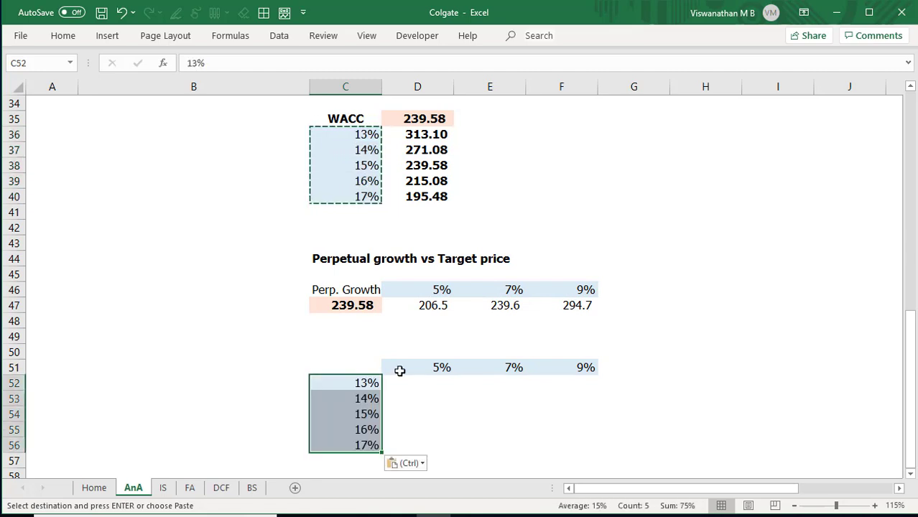
{"action": "scroll", "coordinate": [399, 370], "scroll_direction": "down", "scroll_amount": 1}
{"action": "key", "text": "Right"}
{"action": "key", "text": "Right"}
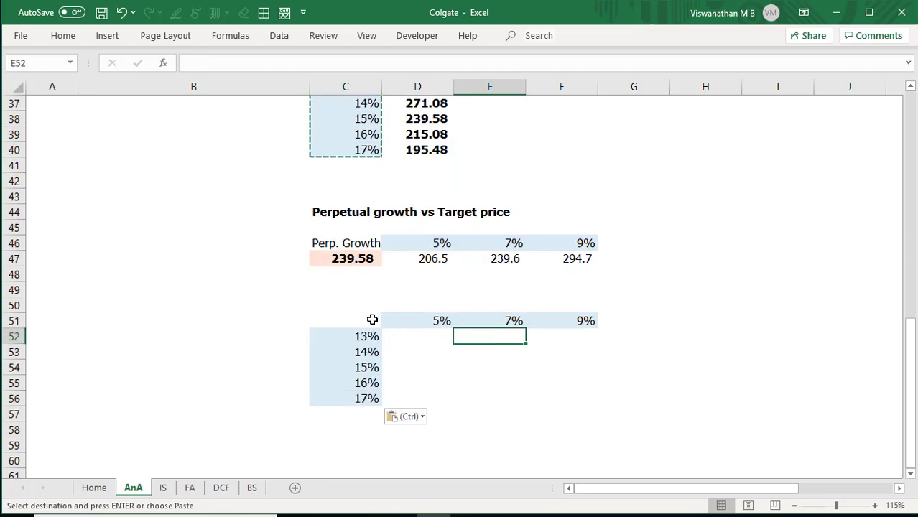
{"action": "left_click", "coordinate": [439, 320]}
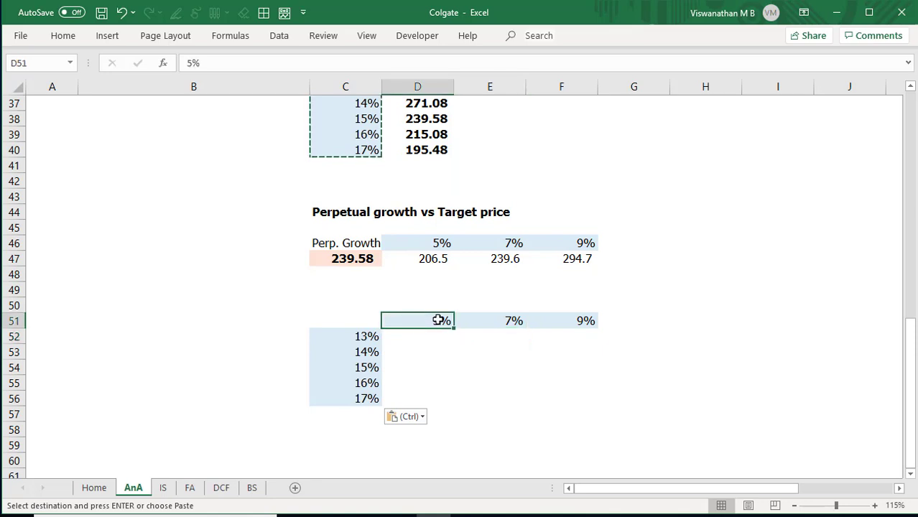
{"action": "left_click_drag", "start_coordinate": [439, 321], "coordinate": [546, 323]}
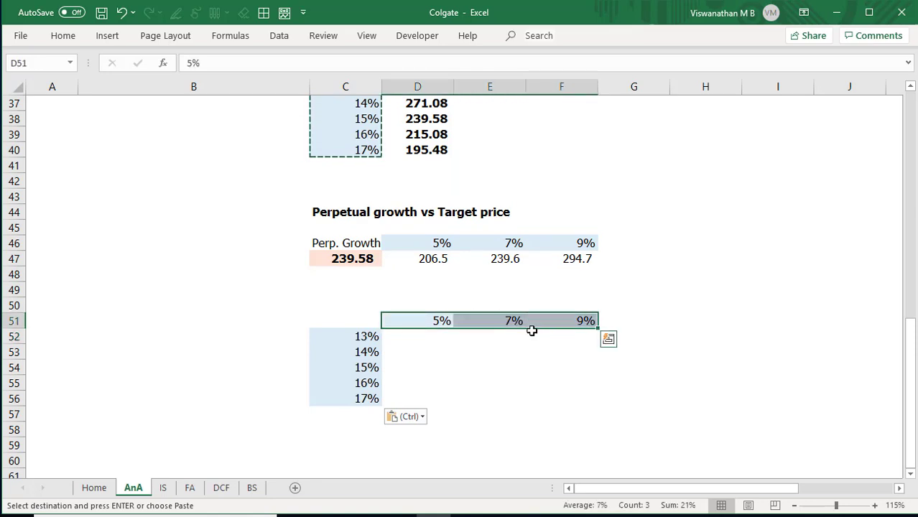
{"action": "left_click_drag", "start_coordinate": [349, 343], "coordinate": [350, 393]}
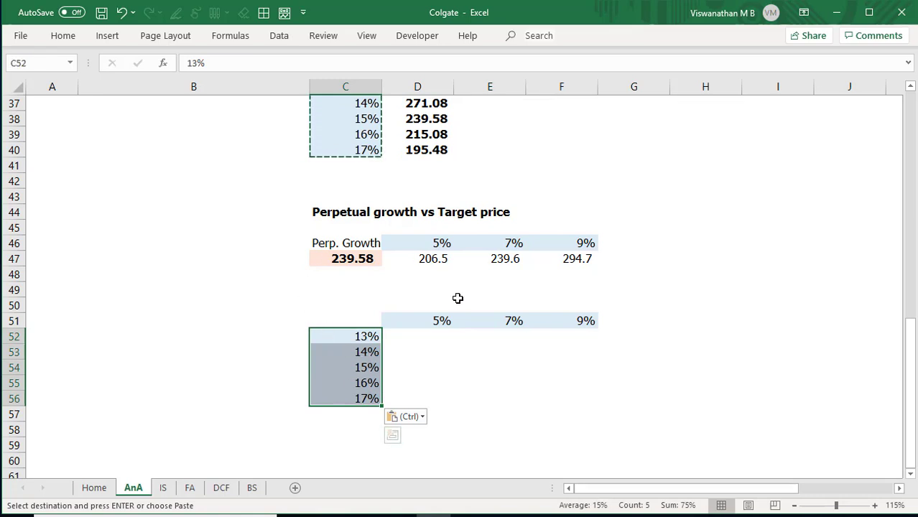
- Link corner cell C51 to the fair value per share on the DCF sheet with =DCF!N24
{"action": "left_click", "coordinate": [350, 320]}
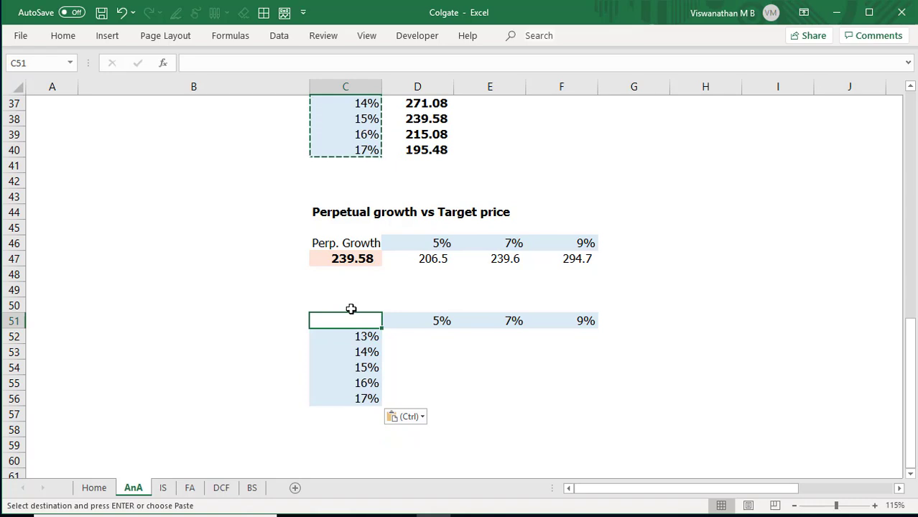
{"action": "type", "text": "="}
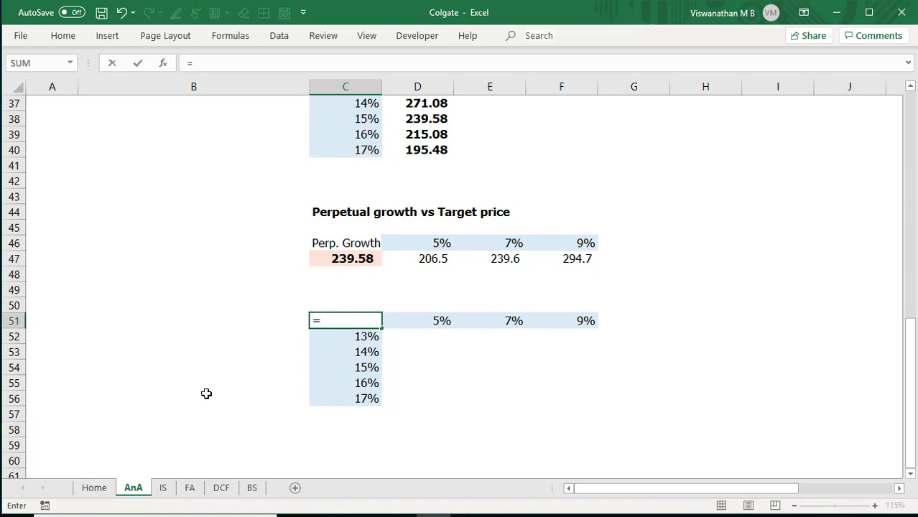
{"action": "left_click", "coordinate": [221, 489]}
{"action": "left_click", "coordinate": [436, 409]}
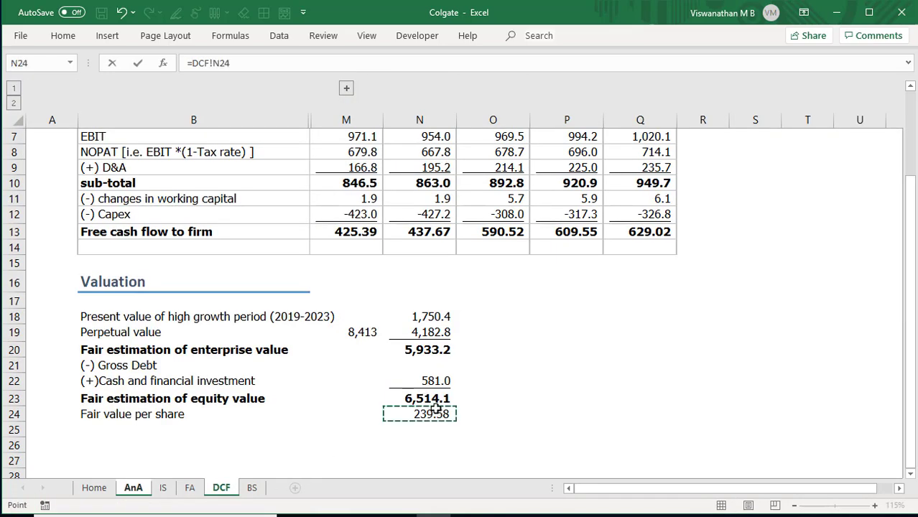
{"action": "key", "text": "Return"}
{"action": "left_click", "coordinate": [356, 316]}
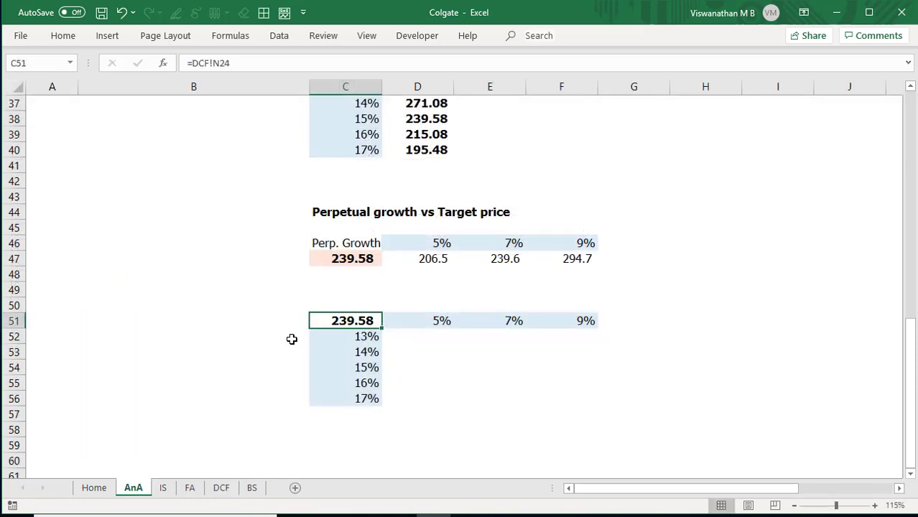
- Merge B52:B56, rotate its text up, align it right and enter the label WACC
{"action": "left_click_drag", "start_coordinate": [291, 339], "coordinate": [283, 400]}
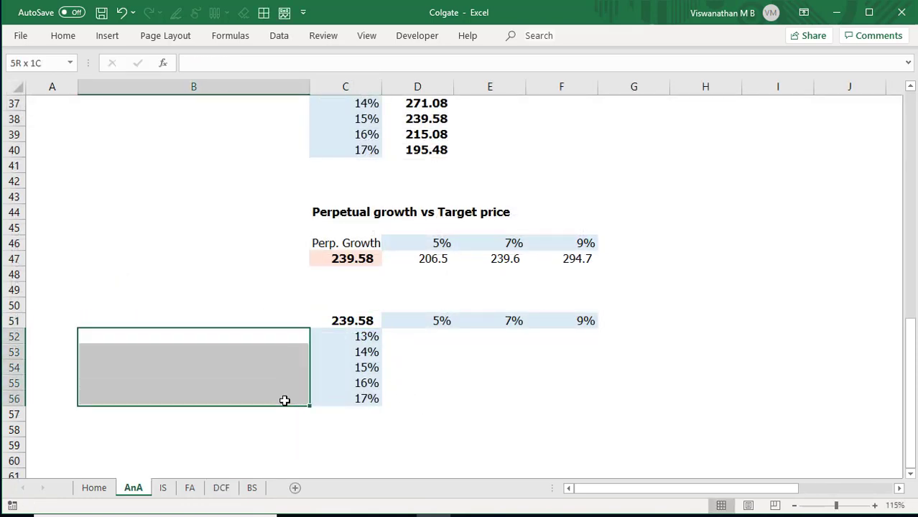
{"action": "left_click", "coordinate": [70, 40]}
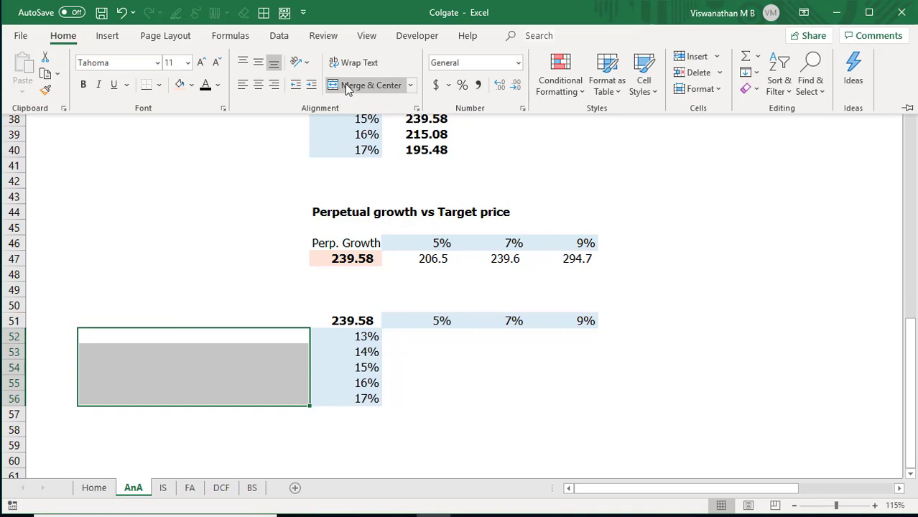
{"action": "left_click", "coordinate": [348, 87]}
{"action": "left_click", "coordinate": [298, 63]}
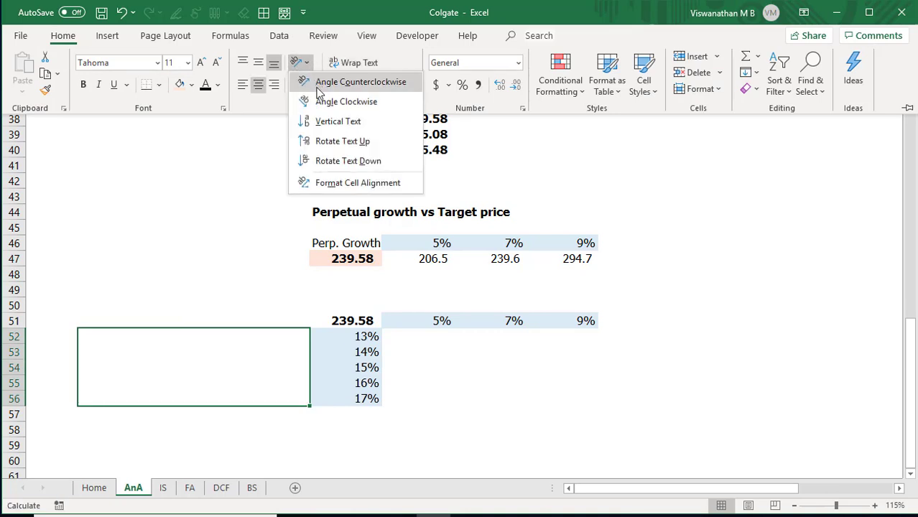
{"action": "left_click", "coordinate": [342, 141]}
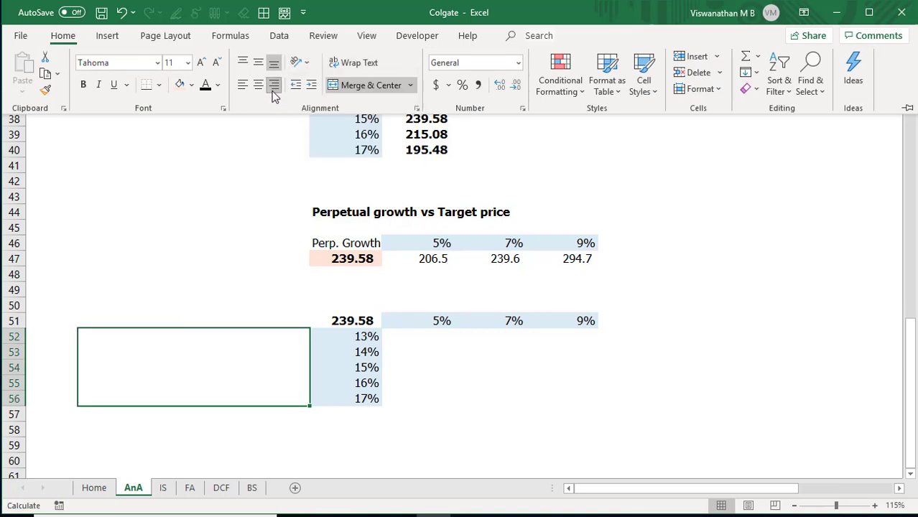
{"action": "type", "text": "WACC"}
{"action": "key", "text": "Return"}
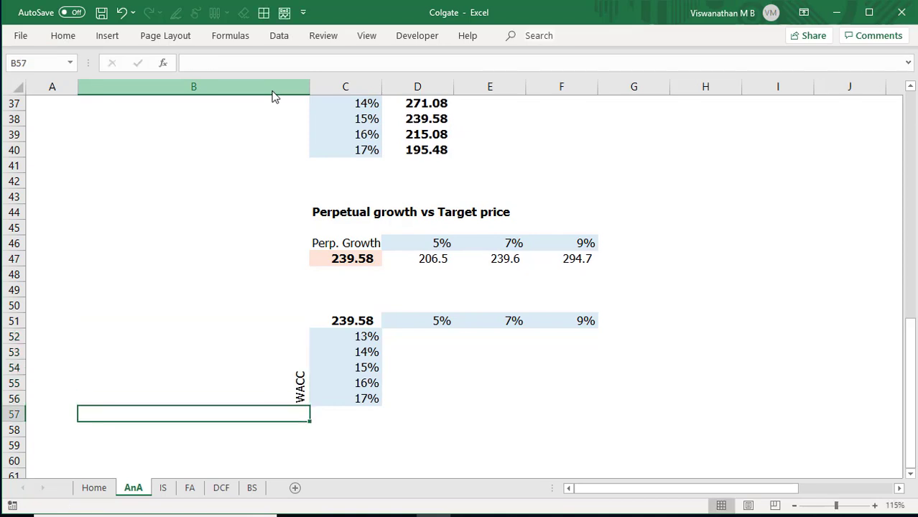
- Centre the WACC label vertically in its merged cell and make it bold
{"action": "key", "text": "Up"}
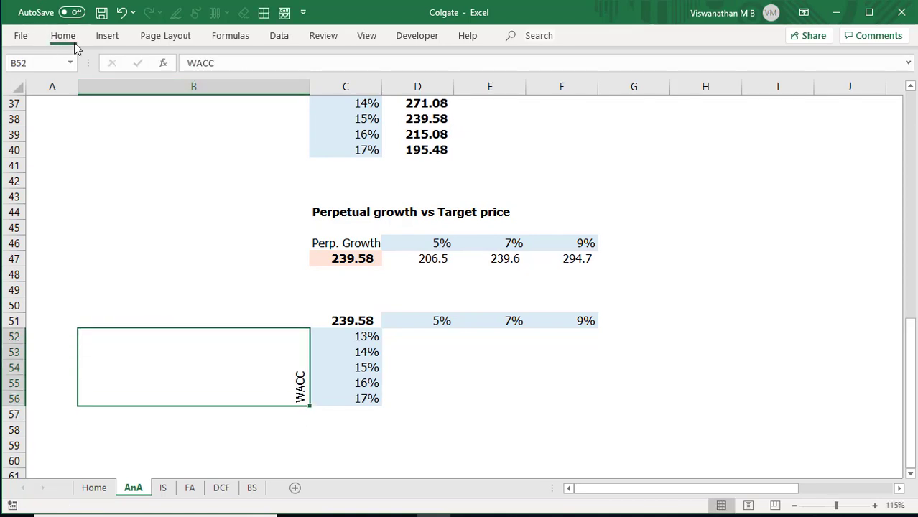
{"action": "left_click", "coordinate": [62, 36]}
{"action": "left_click", "coordinate": [257, 64]}
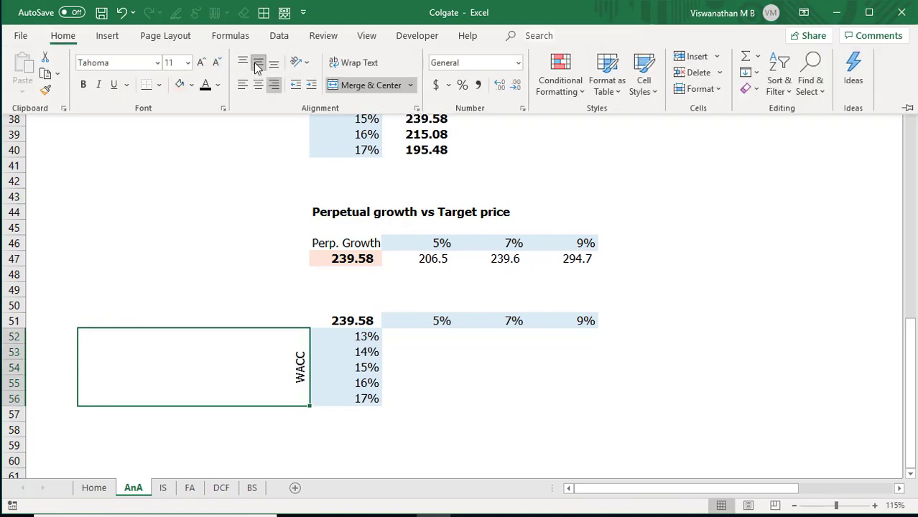
{"action": "key", "text": "ctrl+b"}
- Merge and centre D50:F50 with the bold label Perpetual growth, and shade corner cell C51 light orange
{"action": "left_click", "coordinate": [412, 308]}
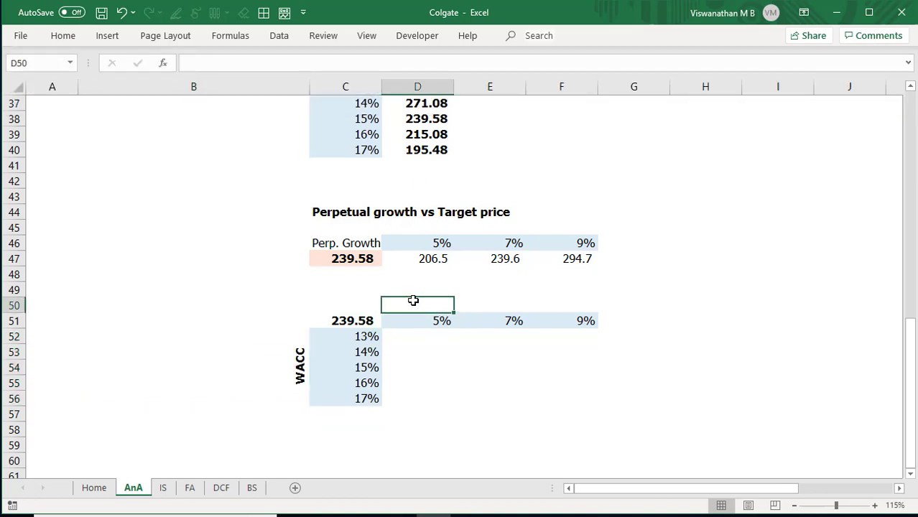
{"action": "left_click_drag", "start_coordinate": [413, 300], "coordinate": [571, 304]}
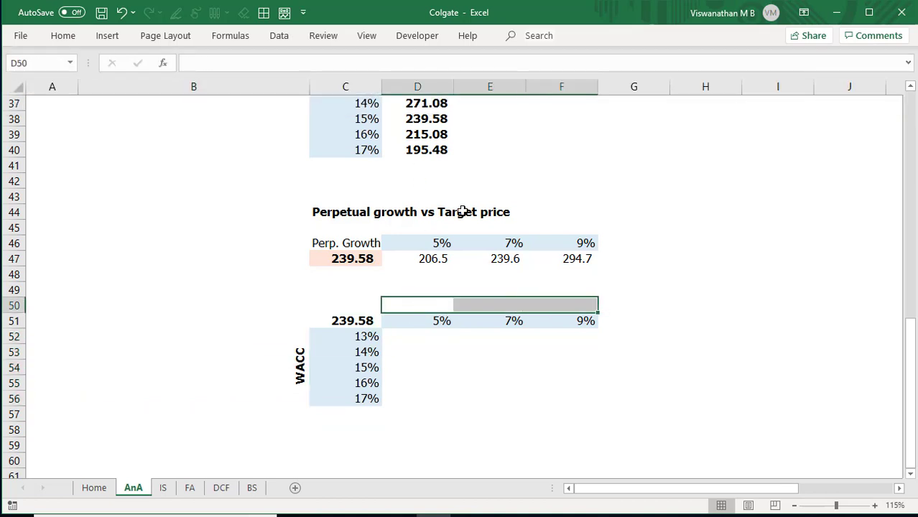
{"action": "left_click", "coordinate": [64, 36]}
{"action": "left_click", "coordinate": [375, 85]}
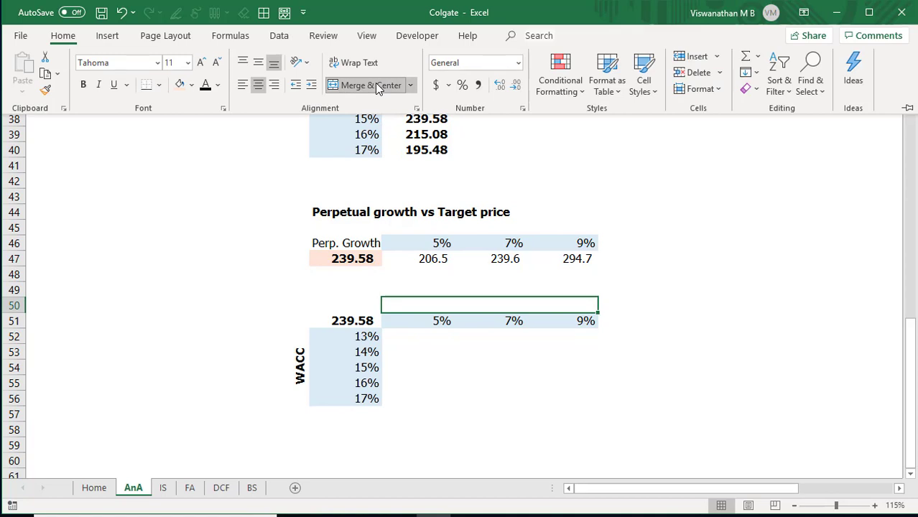
{"action": "type", "text": "Perpetual growth"}
{"action": "key", "text": "Return"}
{"action": "key", "text": "Left"}
{"action": "left_click", "coordinate": [180, 85]}
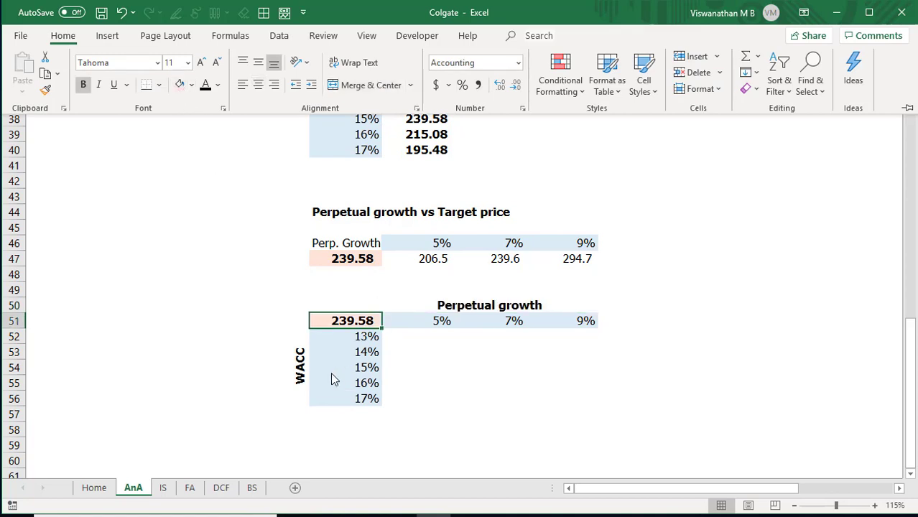
- Create a two-variable data table on C51:F56 with C7 as the row input cell and C6 as the column input cell
{"action": "left_click", "coordinate": [352, 324]}
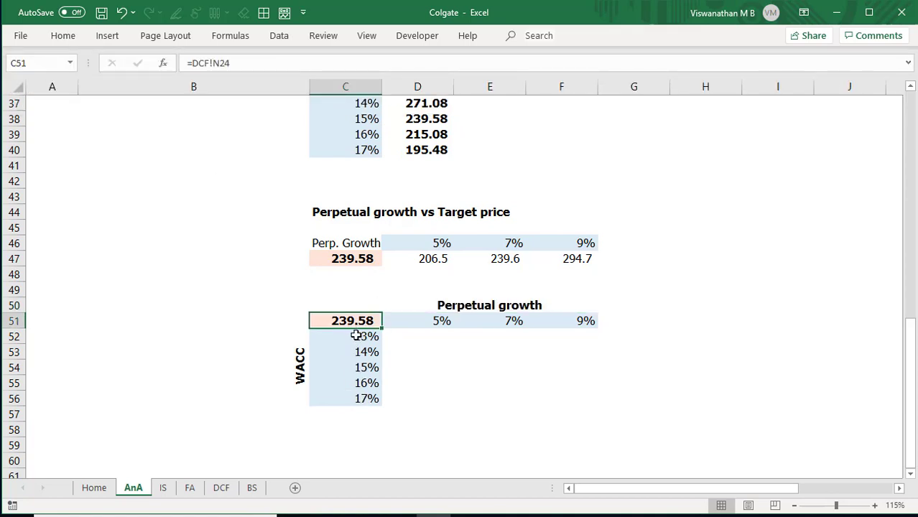
{"action": "left_click_drag", "start_coordinate": [351, 320], "coordinate": [585, 400]}
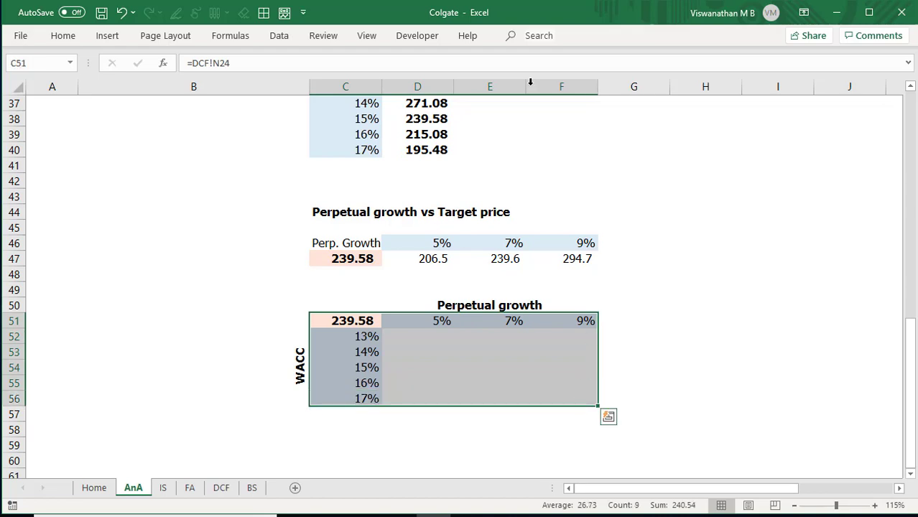
{"action": "left_click", "coordinate": [279, 35]}
{"action": "left_click", "coordinate": [769, 72]}
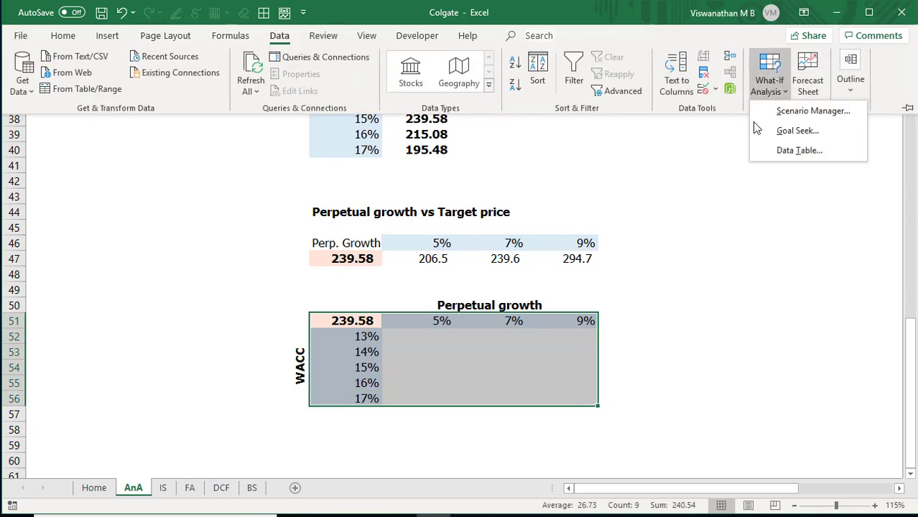
{"action": "left_click", "coordinate": [776, 154]}
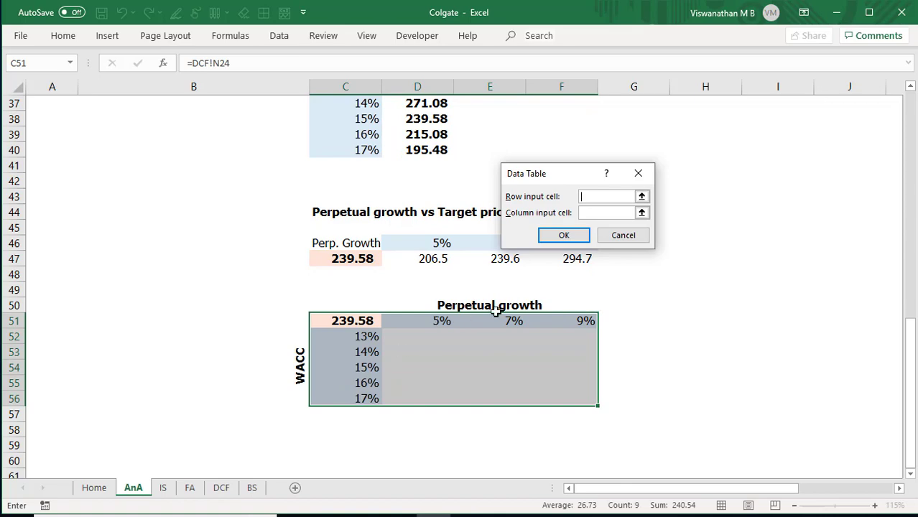
{"action": "scroll", "coordinate": [395, 321], "scroll_direction": "up", "scroll_amount": 12}
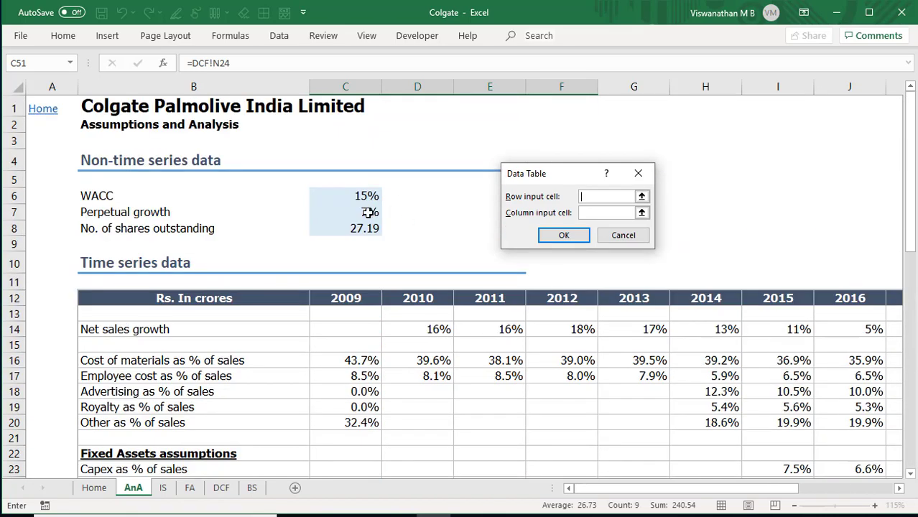
{"action": "left_click", "coordinate": [366, 211]}
{"action": "left_click", "coordinate": [595, 213]}
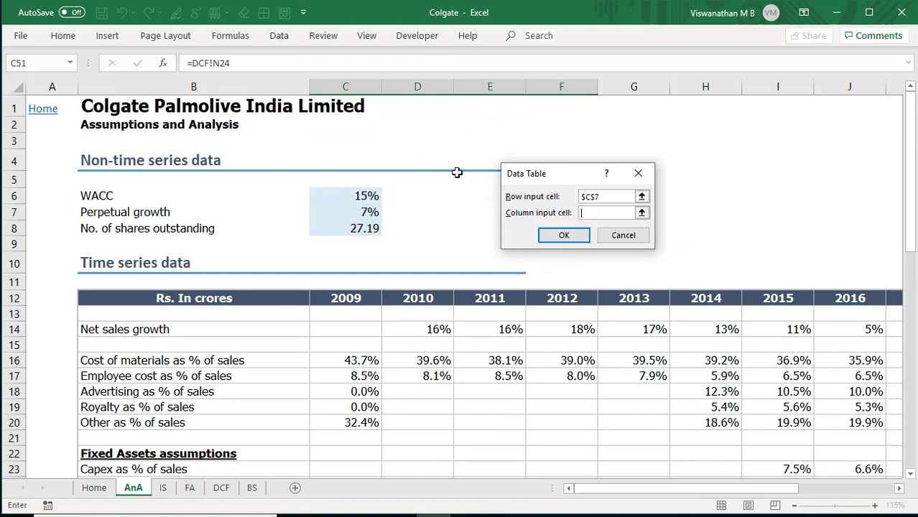
{"action": "left_click", "coordinate": [351, 196]}
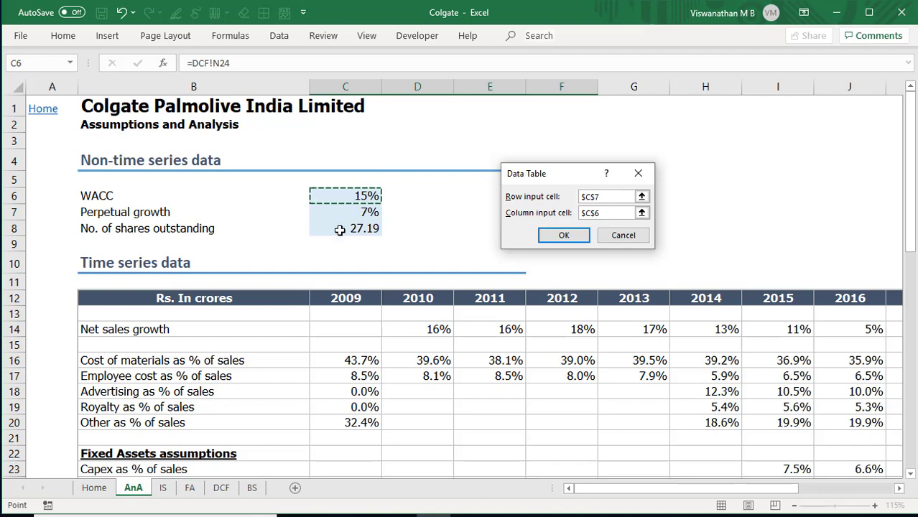
{"action": "left_click", "coordinate": [565, 235]}
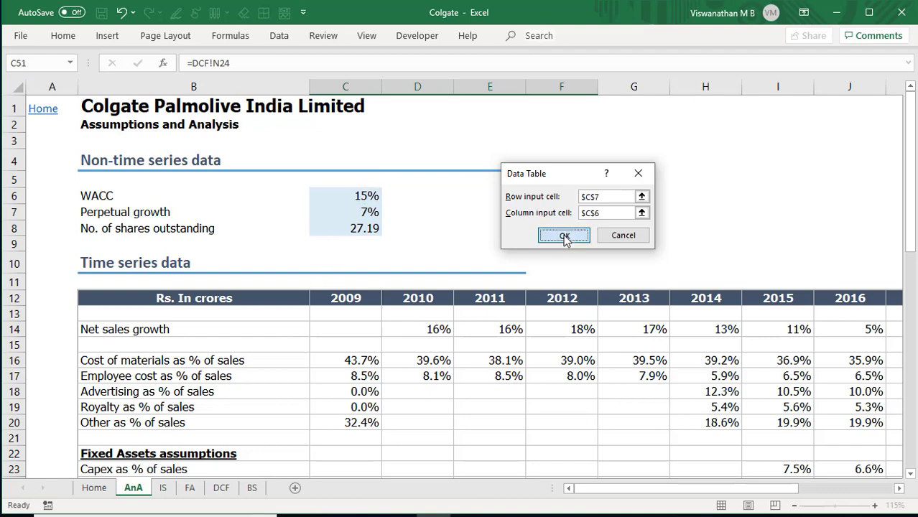
- Format the data table results in D52:F56 in comma style with one decimal place
{"action": "scroll", "coordinate": [547, 285], "scroll_direction": "down", "scroll_amount": 3}
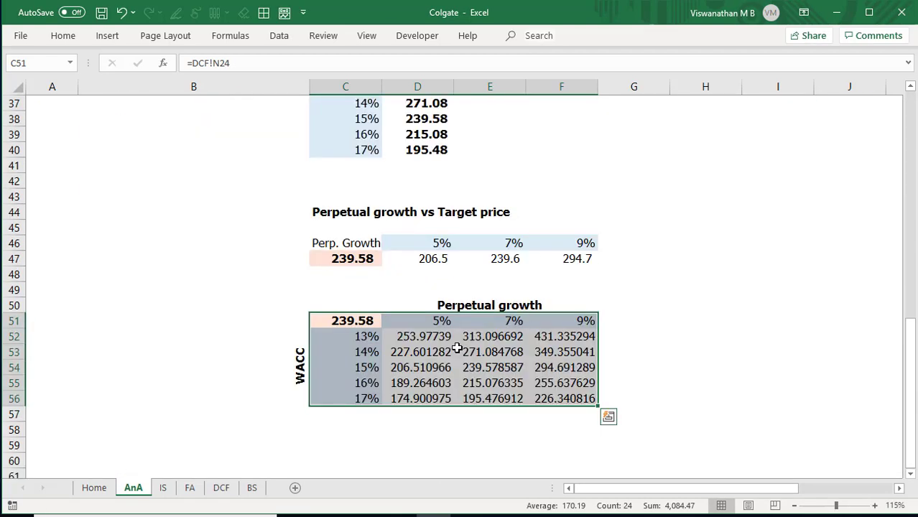
{"action": "left_click_drag", "start_coordinate": [425, 337], "coordinate": [554, 401]}
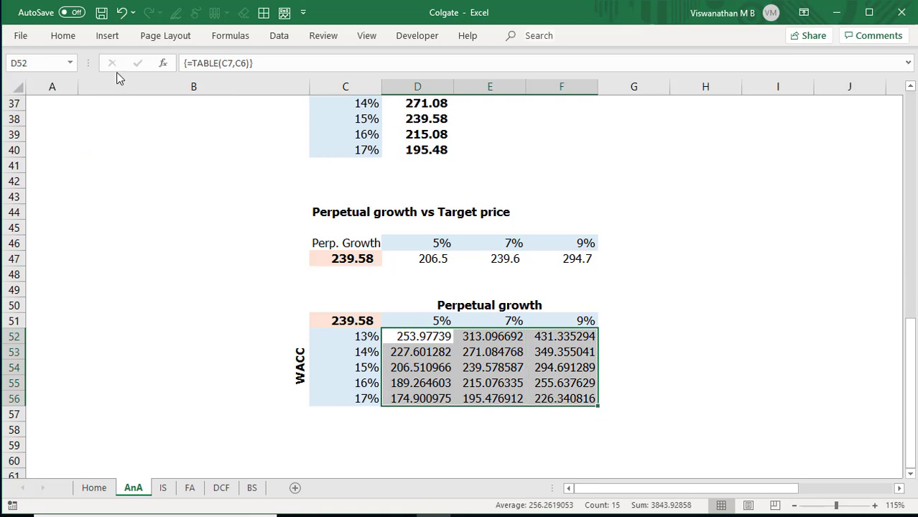
{"action": "left_click", "coordinate": [65, 37]}
{"action": "left_click", "coordinate": [479, 85]}
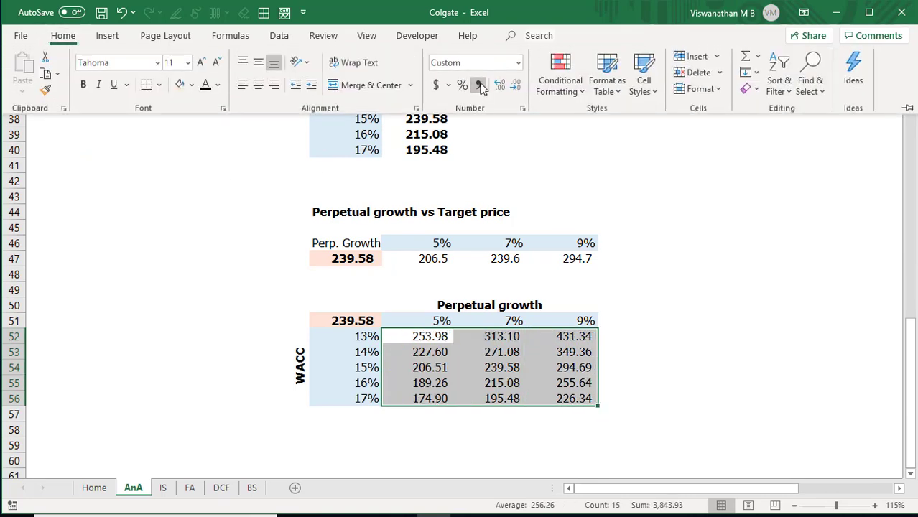
{"action": "left_click", "coordinate": [517, 85]}
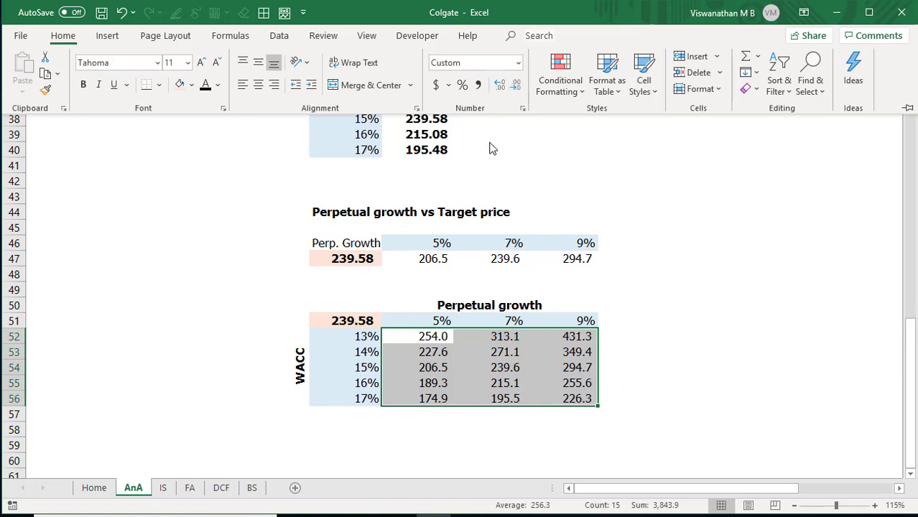
- Compare the target prices in the combined table across the WACC rates and the perpetual growth rates
{"action": "left_click", "coordinate": [405, 398]}
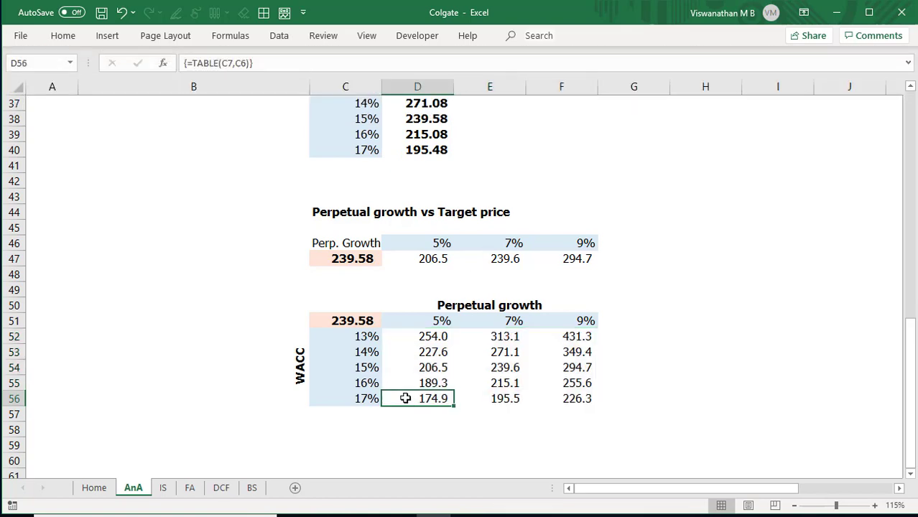
{"action": "left_click_drag", "start_coordinate": [426, 320], "coordinate": [420, 385]}
{"action": "left_click_drag", "start_coordinate": [365, 337], "coordinate": [416, 389]}
{"action": "left_click", "coordinate": [359, 338]}
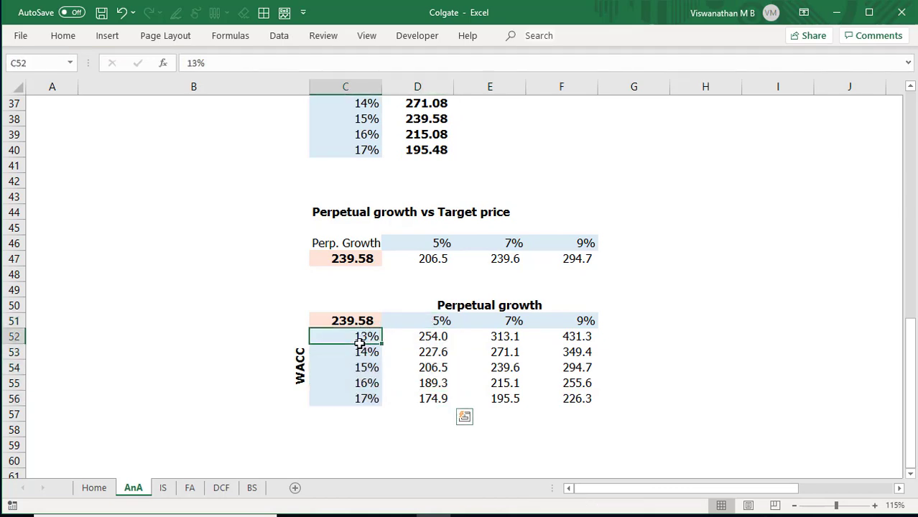
{"action": "left_click_drag", "start_coordinate": [419, 339], "coordinate": [572, 337]}
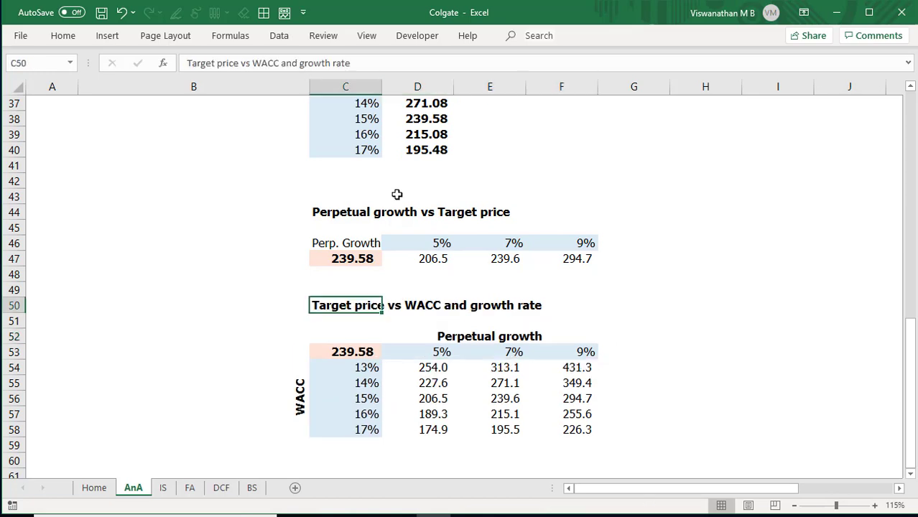
- Trace the WACC assumption in C6 to the NPV formula in N18 on the DCF sheet, and return to the AnA sensitivity tables
{"action": "scroll", "coordinate": [397, 193], "scroll_direction": "up", "scroll_amount": 3}
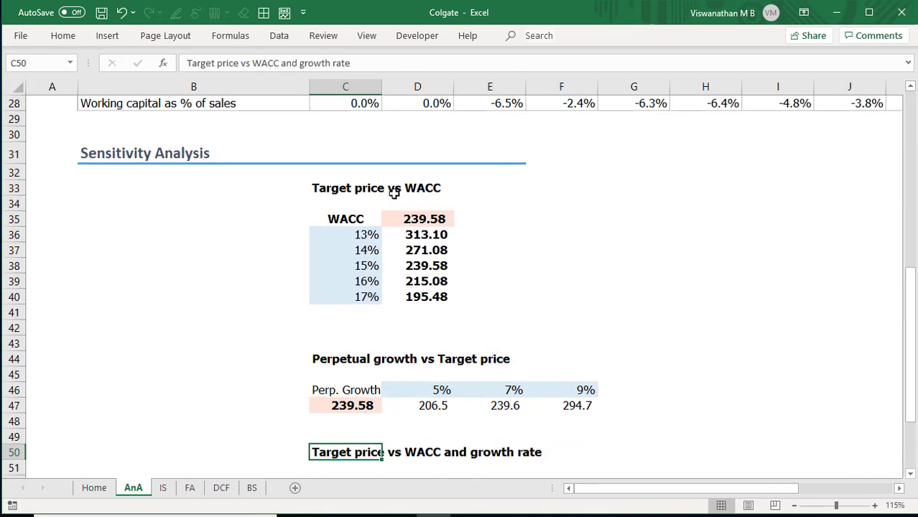
{"action": "scroll", "coordinate": [359, 234], "scroll_direction": "up", "scroll_amount": 9}
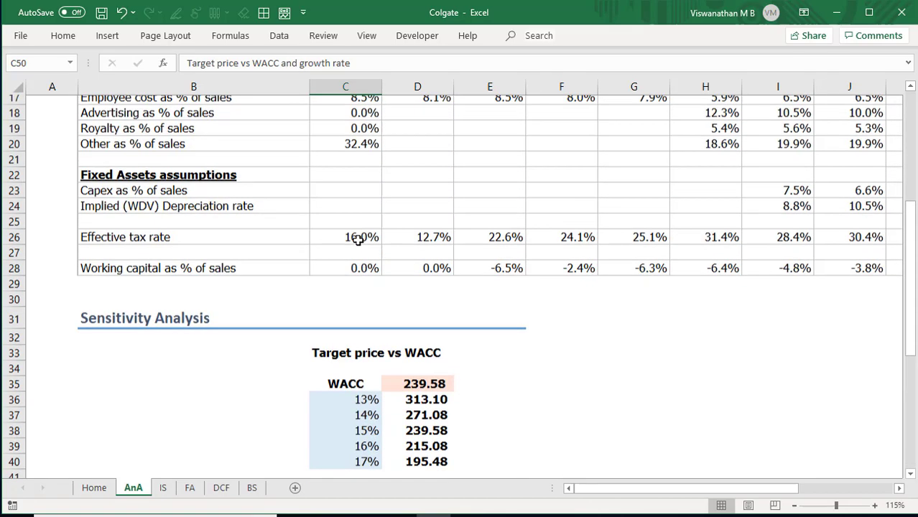
{"action": "left_click", "coordinate": [351, 201]}
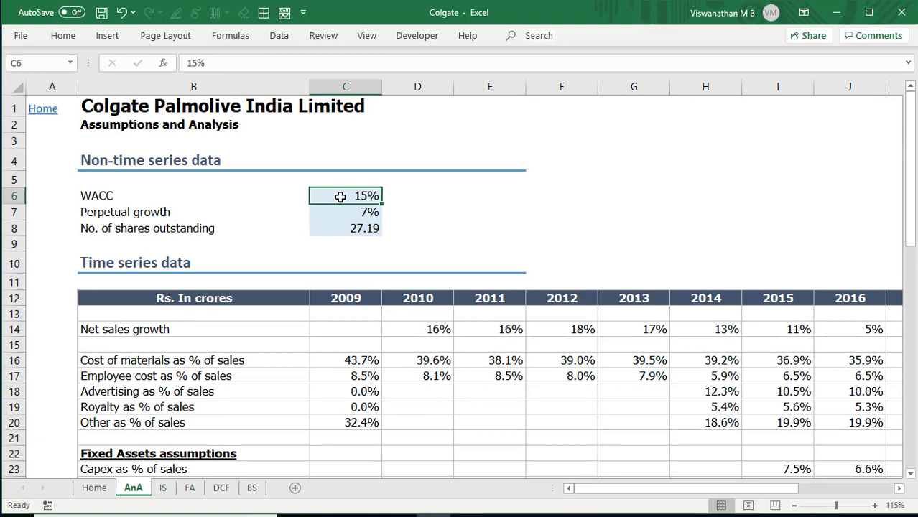
{"action": "left_click", "coordinate": [222, 487]}
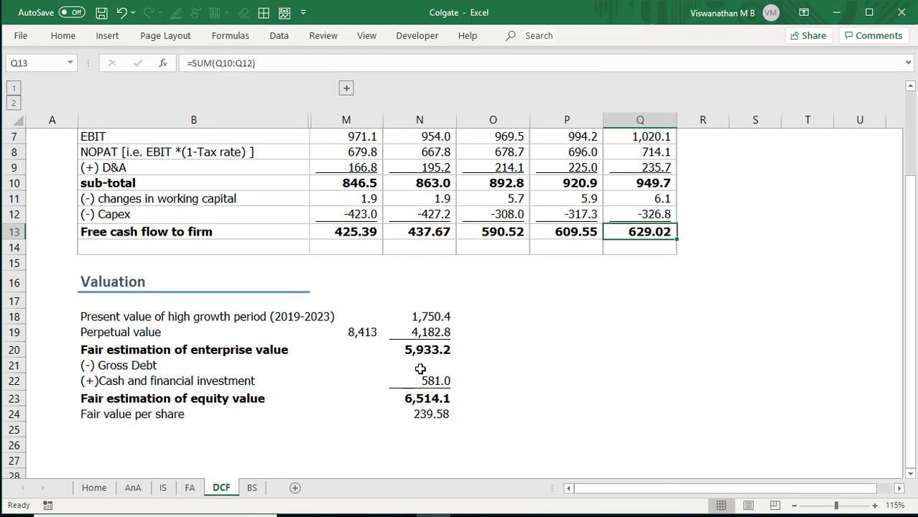
{"action": "left_click", "coordinate": [431, 322]}
{"action": "key", "text": "F2"}
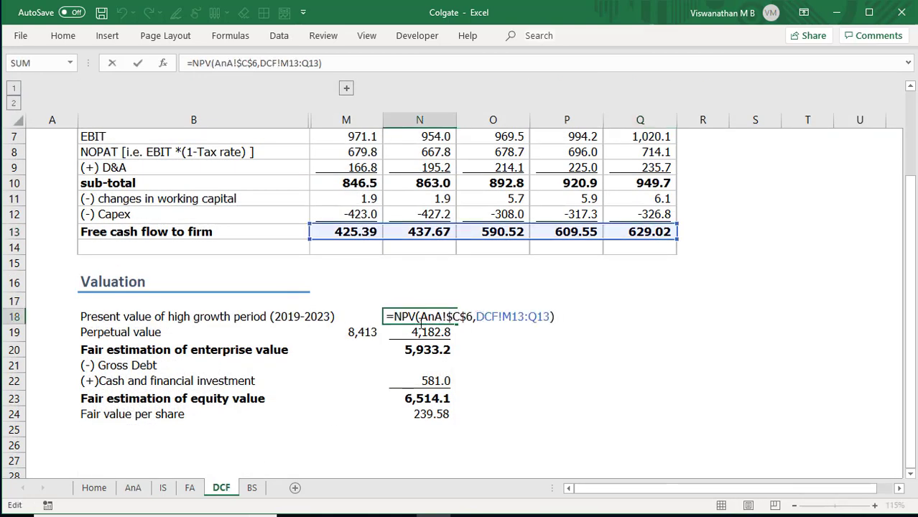
{"action": "left_click_drag", "start_coordinate": [420, 316], "coordinate": [473, 317]}
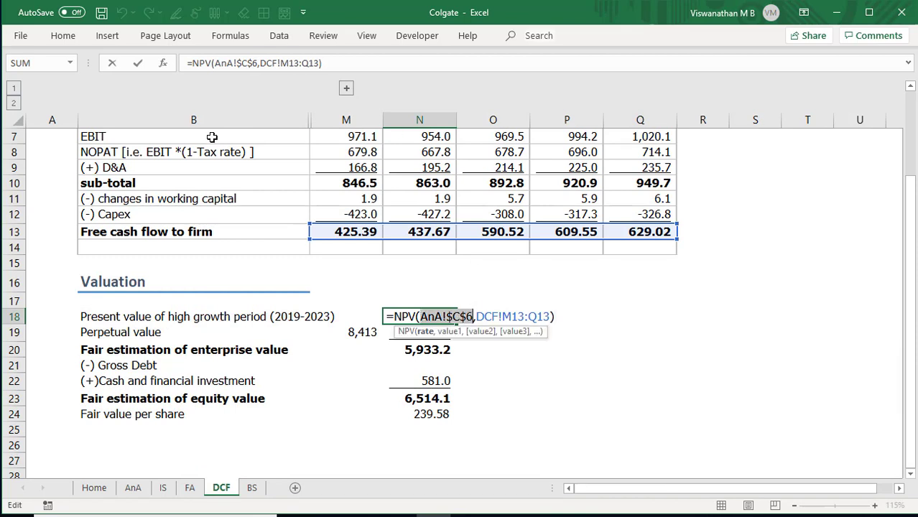
{"action": "key", "text": "Escape"}
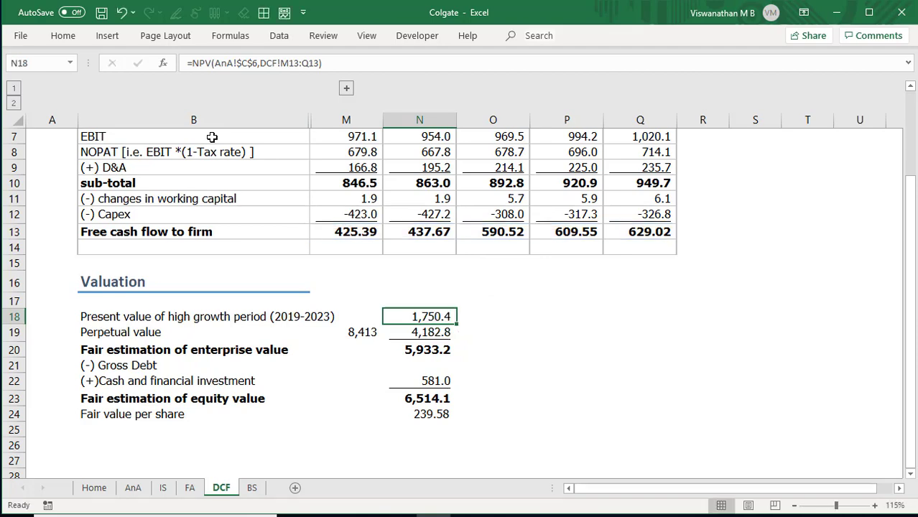
{"action": "left_click", "coordinate": [133, 488]}
{"action": "scroll", "coordinate": [364, 268], "scroll_direction": "down", "scroll_amount": 7}
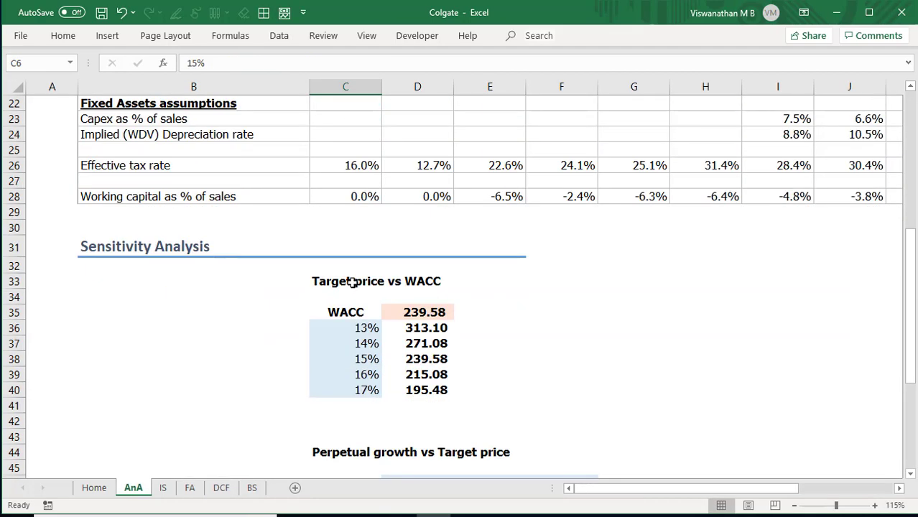